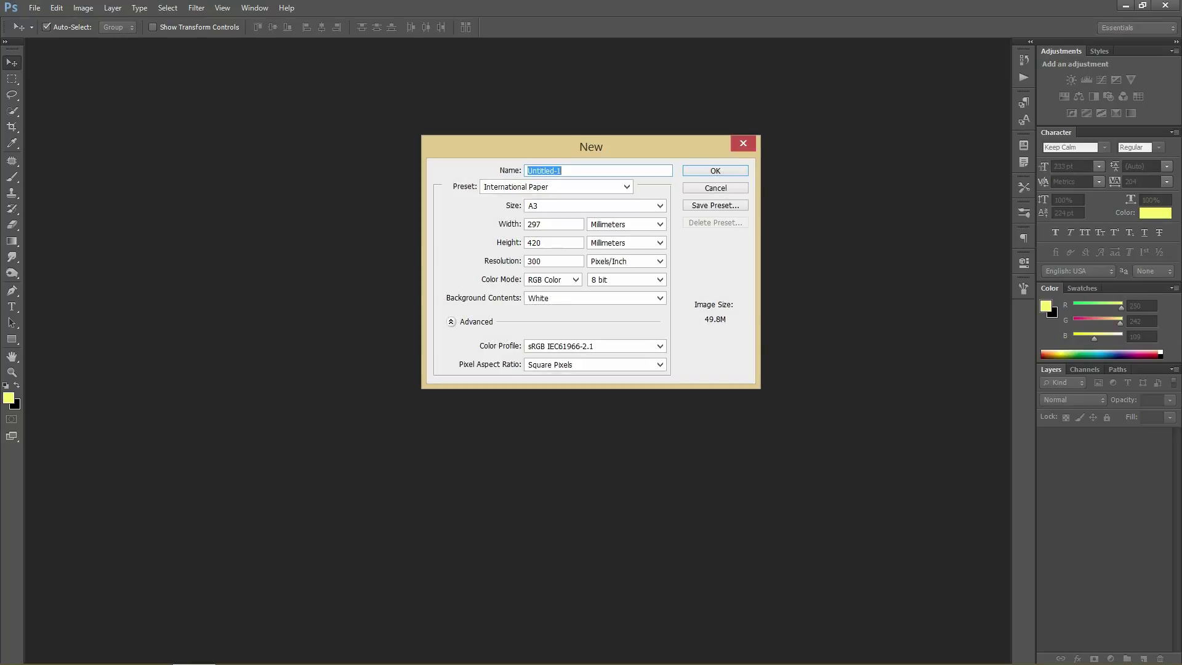
# Create a new A3 document (297 × 420 mm) at 300 ppi, RGB, white background
pyautogui.press('Return')
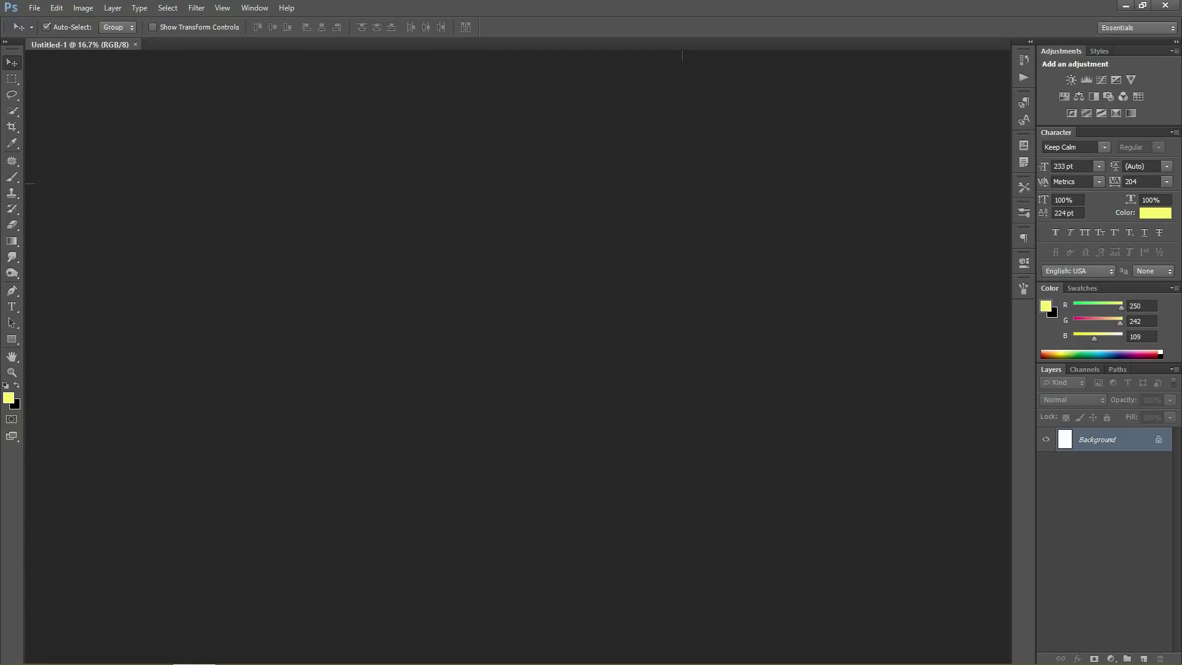
# Crop the canvas wider into a landscape page and swap the foreground and background colours
pyautogui.press('c')
pyautogui.moveTo(698, 357); pyautogui.dragTo(991, 356)
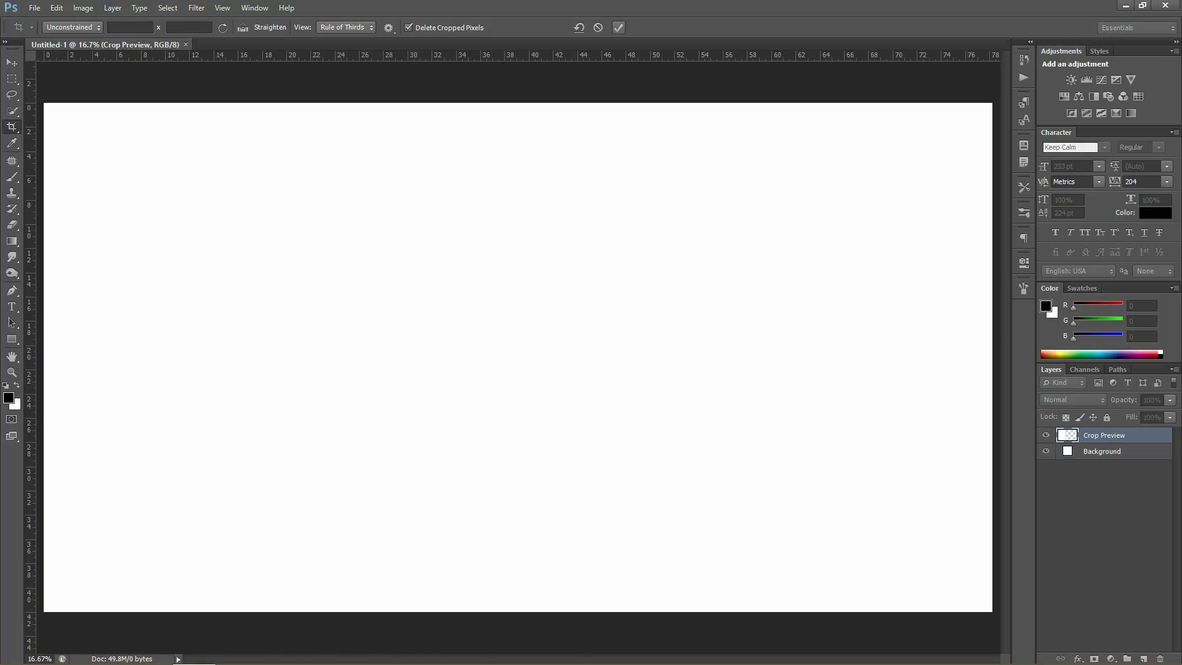
pyautogui.press('Return')
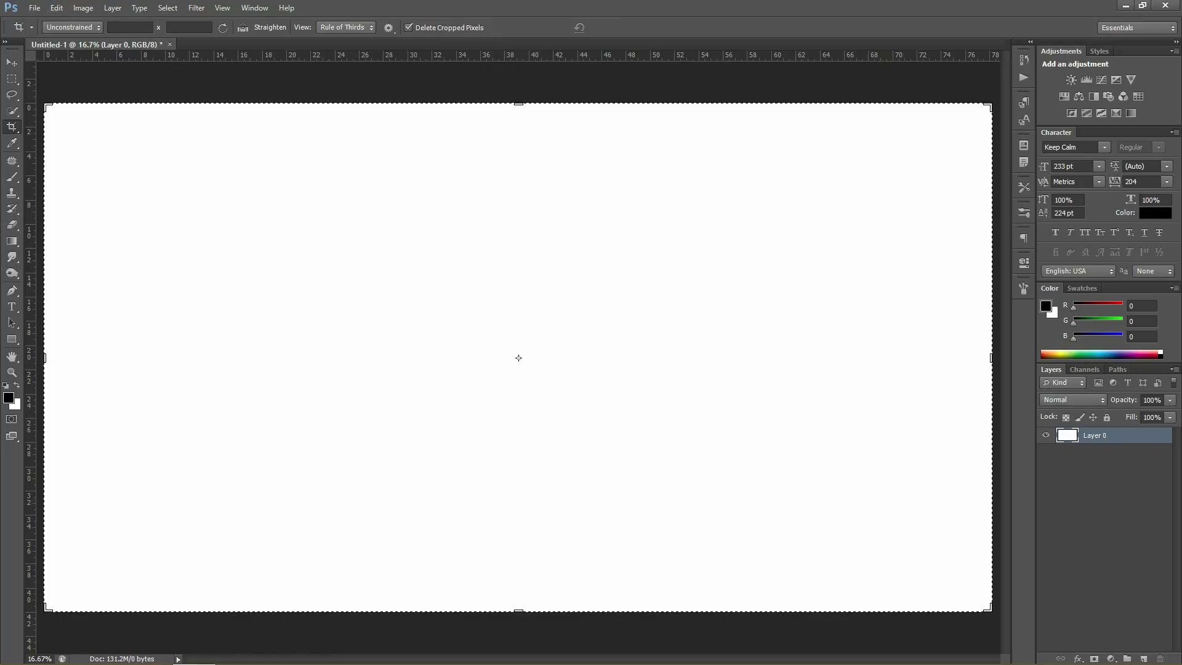
pyautogui.press('v')
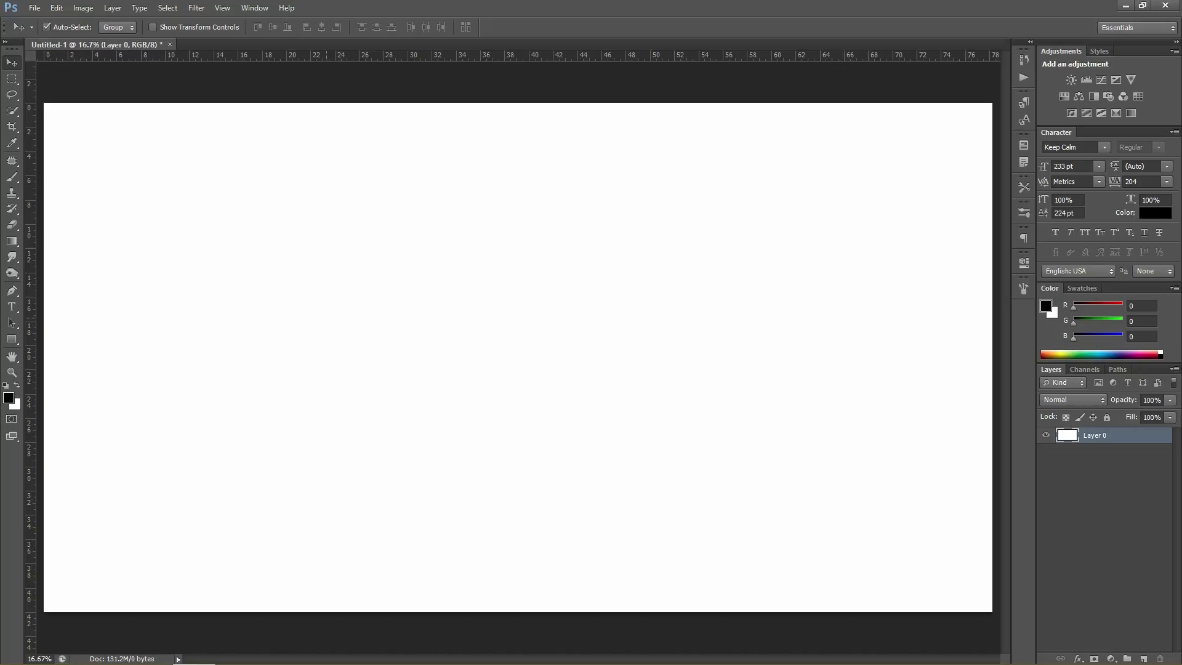
pyautogui.press('x')
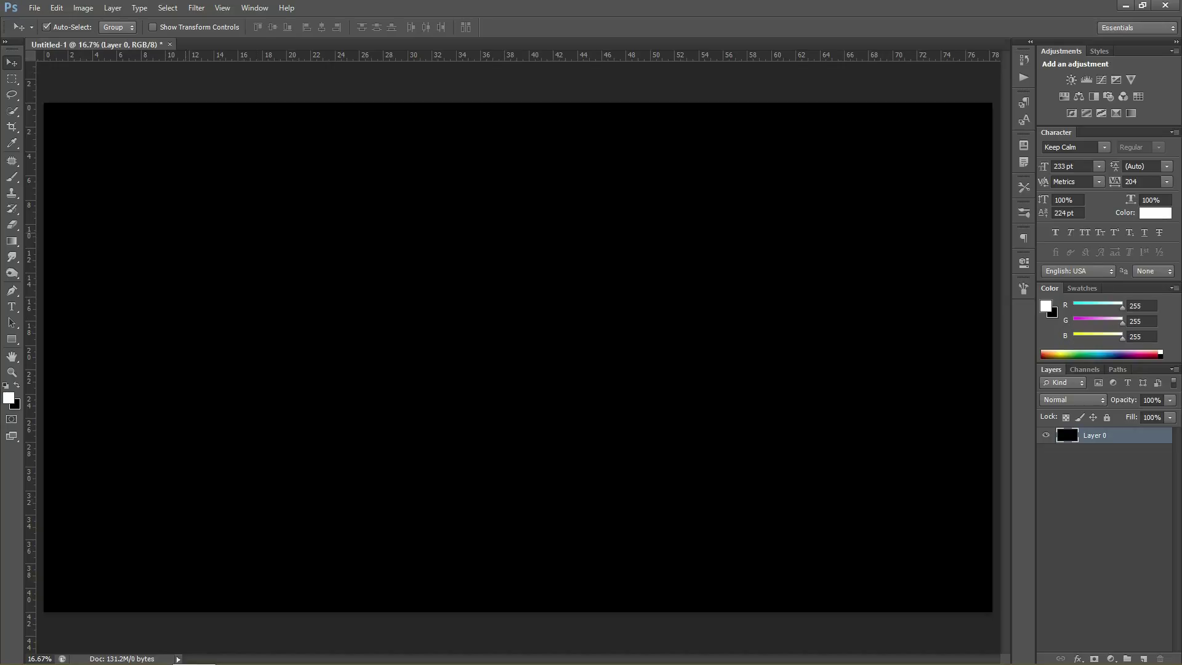
# Add VENKATESH as a white Keep Calm 233 pt text layer, centred on the page
pyautogui.press('t')
pyautogui.click(111, 350)
pyautogui.write('VE')
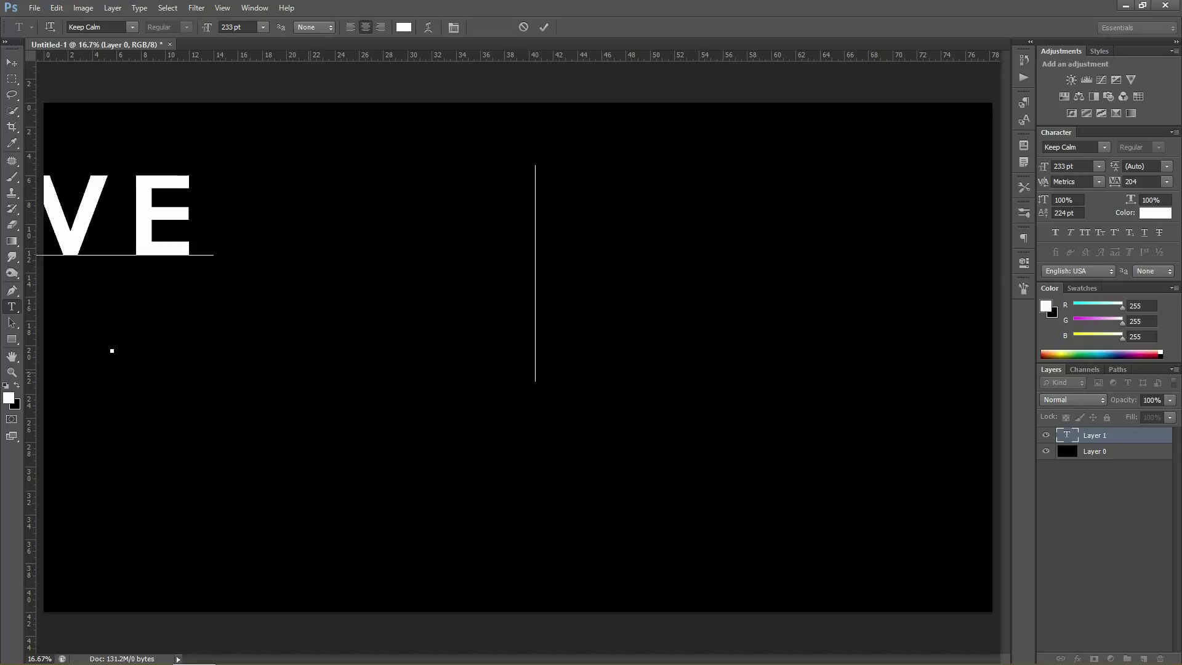
pyautogui.write('   TESH')
pyautogui.hotkey('ctrl', 'a')
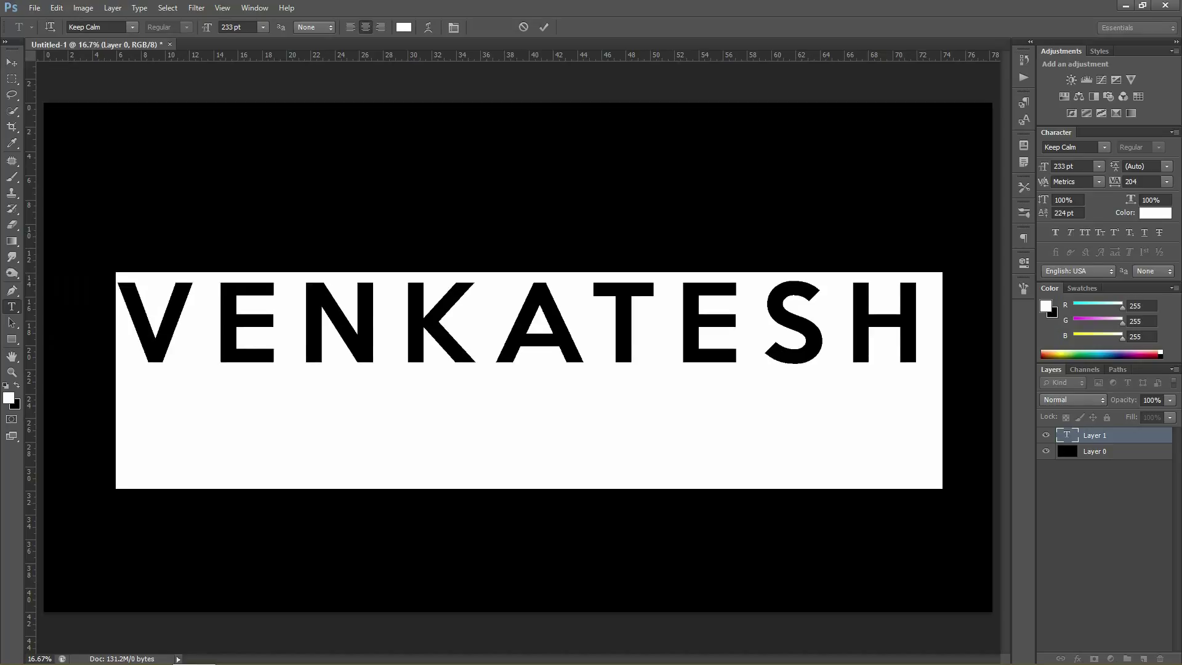
pyautogui.hotkey('ctrl', 'Return')
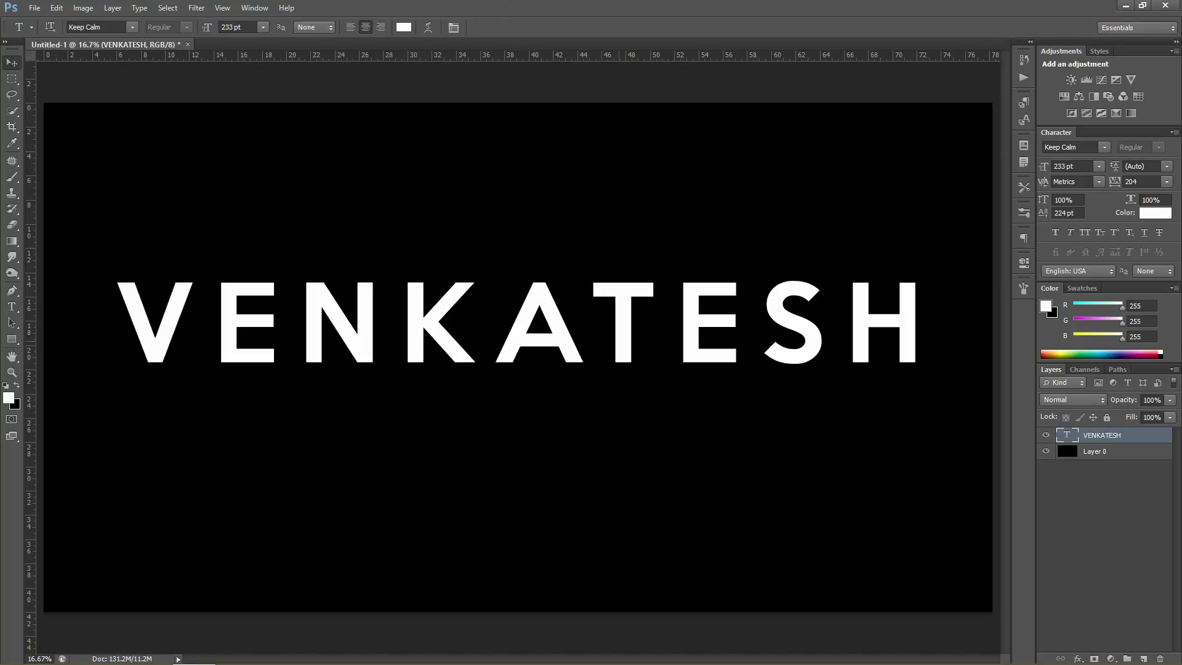
pyautogui.press('v')
pyautogui.moveTo(547, 296); pyautogui.dragTo(548, 320)
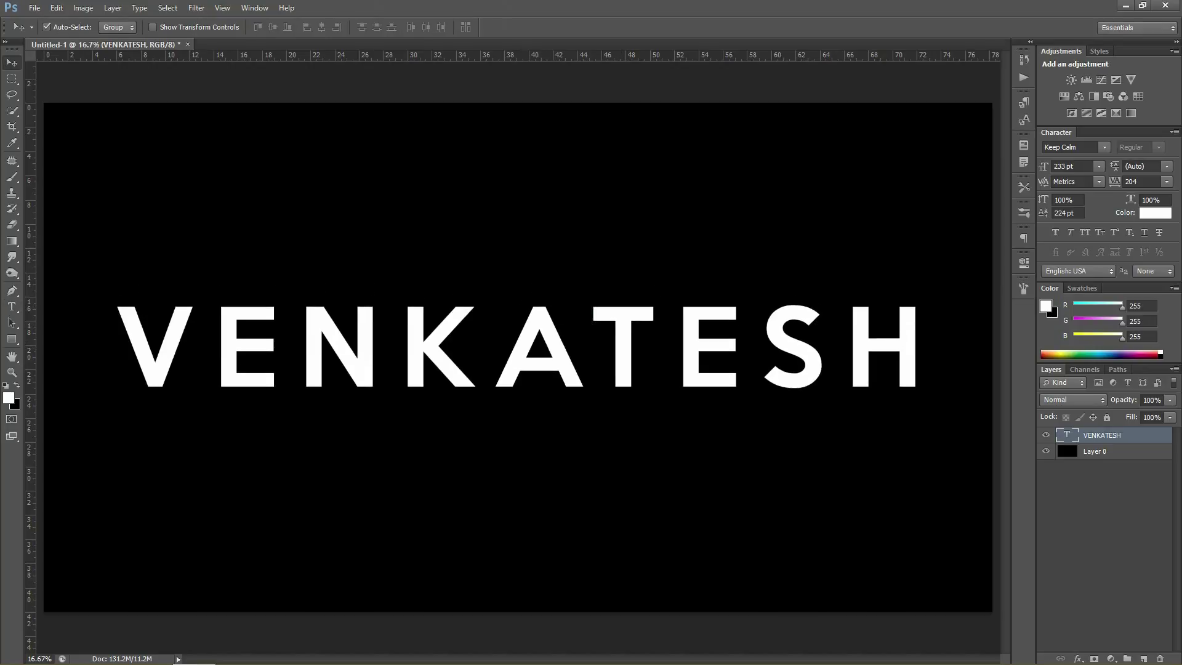
# Draw a small white 421 × 151 px rectangle bar above the word's first letter
pyautogui.press('u')
pyautogui.moveTo(250, 230); pyautogui.dragTo(296, 245)
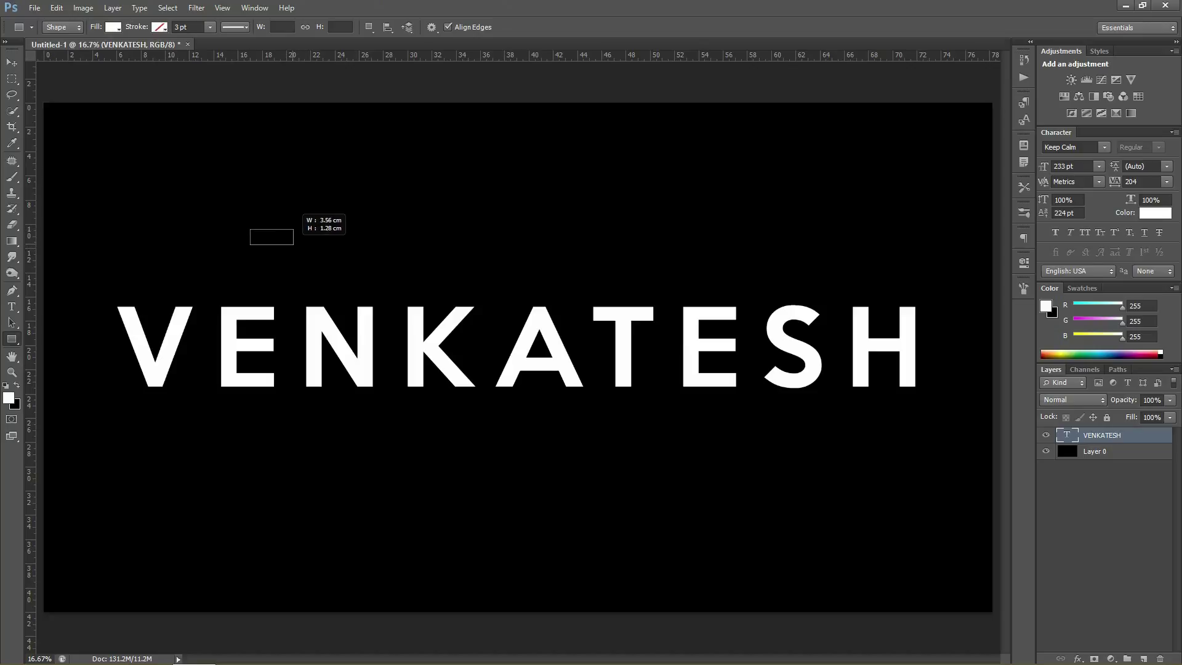
pyautogui.moveTo(294, 244); pyautogui.dragTo(293, 244)
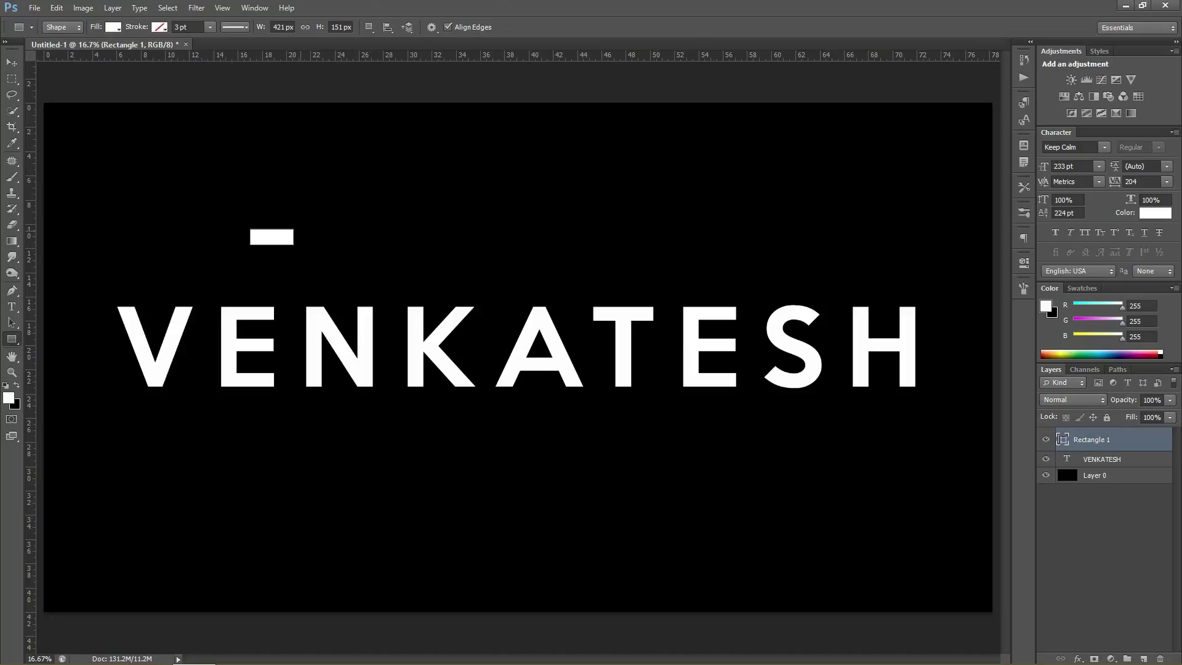
pyautogui.press('v')
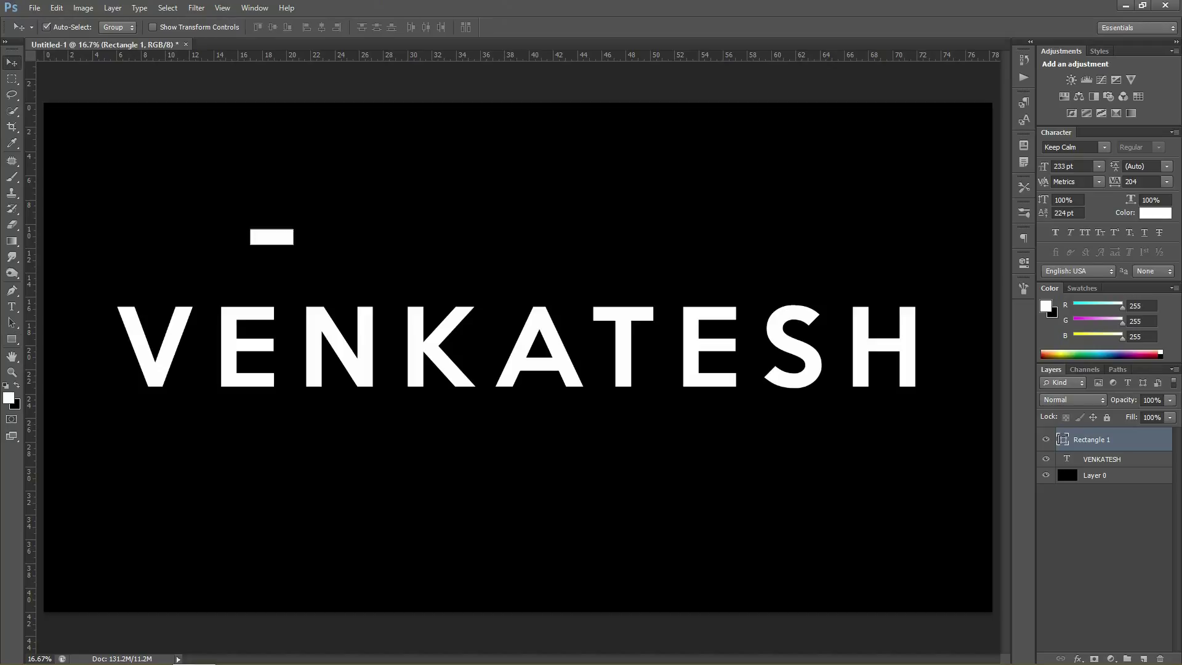
pyautogui.press('t')
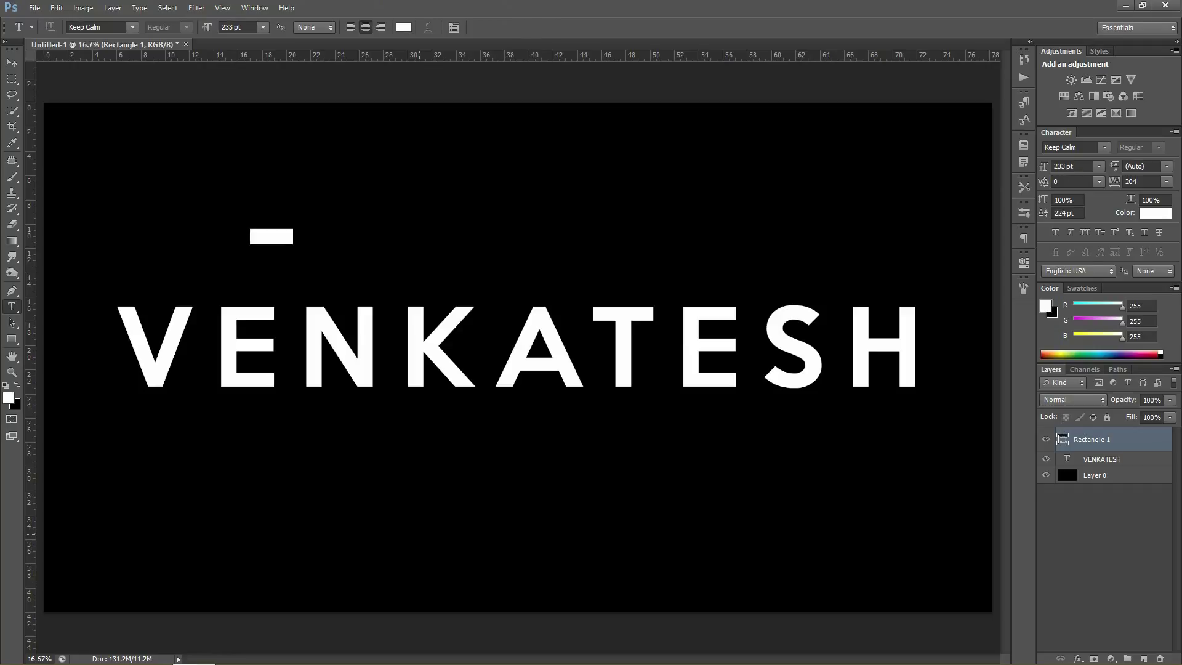
# Add a separate single-letter V text layer and move it below VENKATESH
pyautogui.click(419, 535)
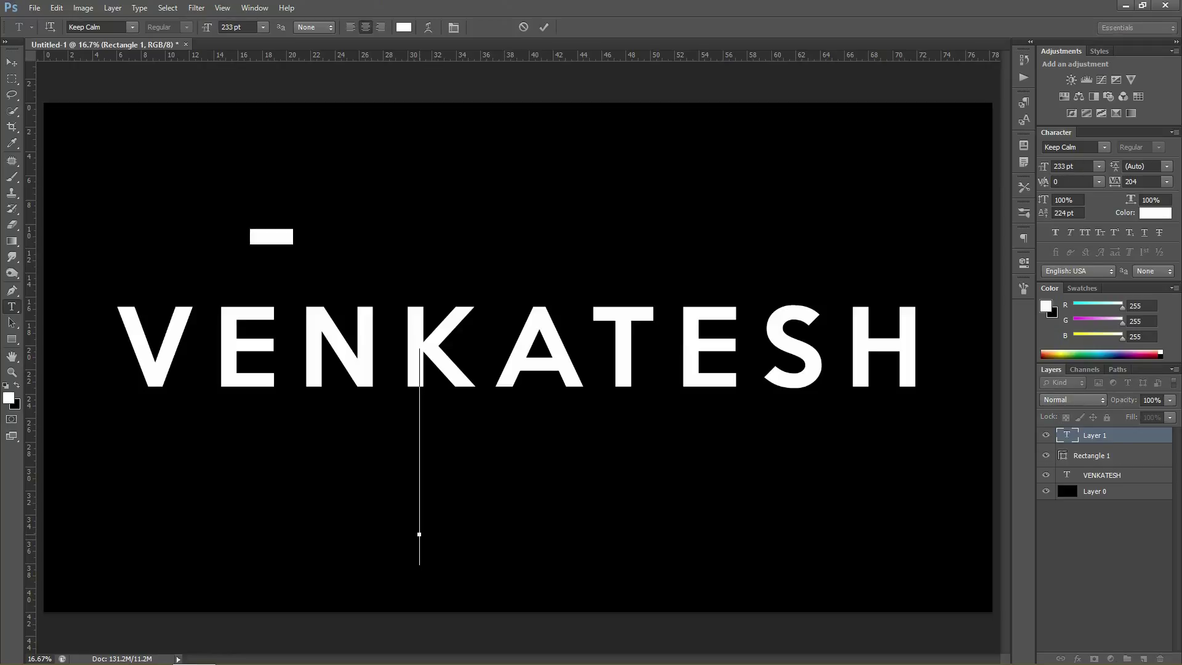
pyautogui.write('V')
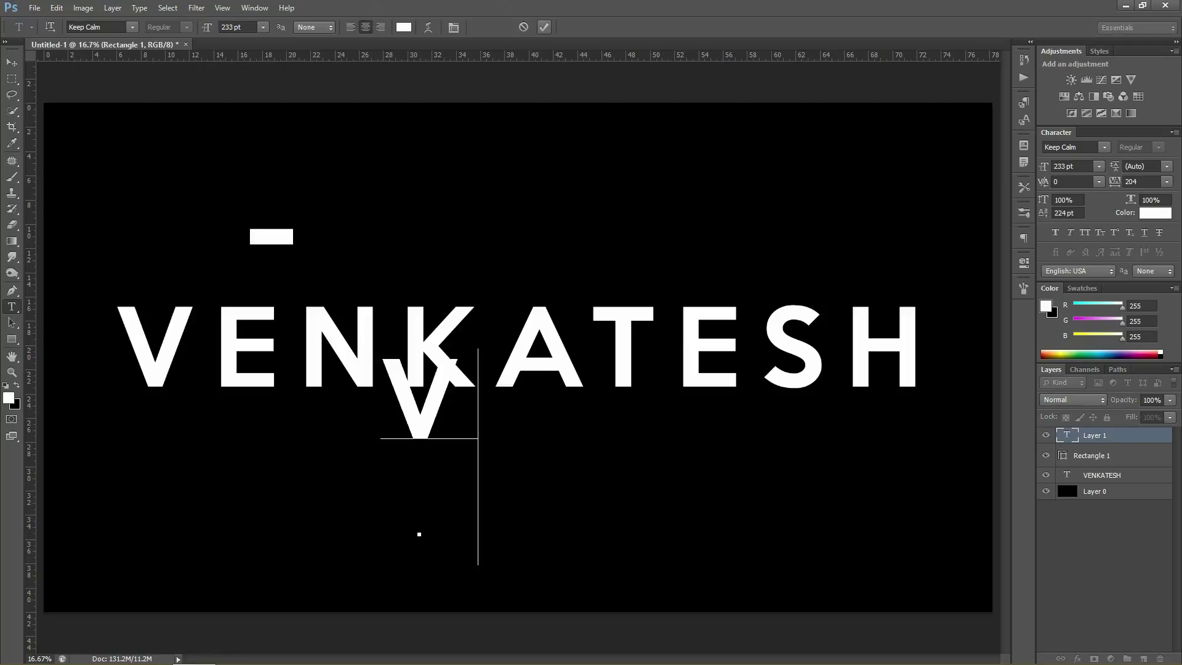
pyautogui.hotkey('ctrl', 'Return')
pyautogui.press('v')
pyautogui.moveTo(419, 394); pyautogui.dragTo(434, 475)
# Flip the V vertically and position it exactly over the A
pyautogui.hotkey('ctrl', 't')
pyautogui.rightClick(447, 484)
pyautogui.click(492, 454)
pyautogui.moveTo(446, 488); pyautogui.dragTo(550, 335)
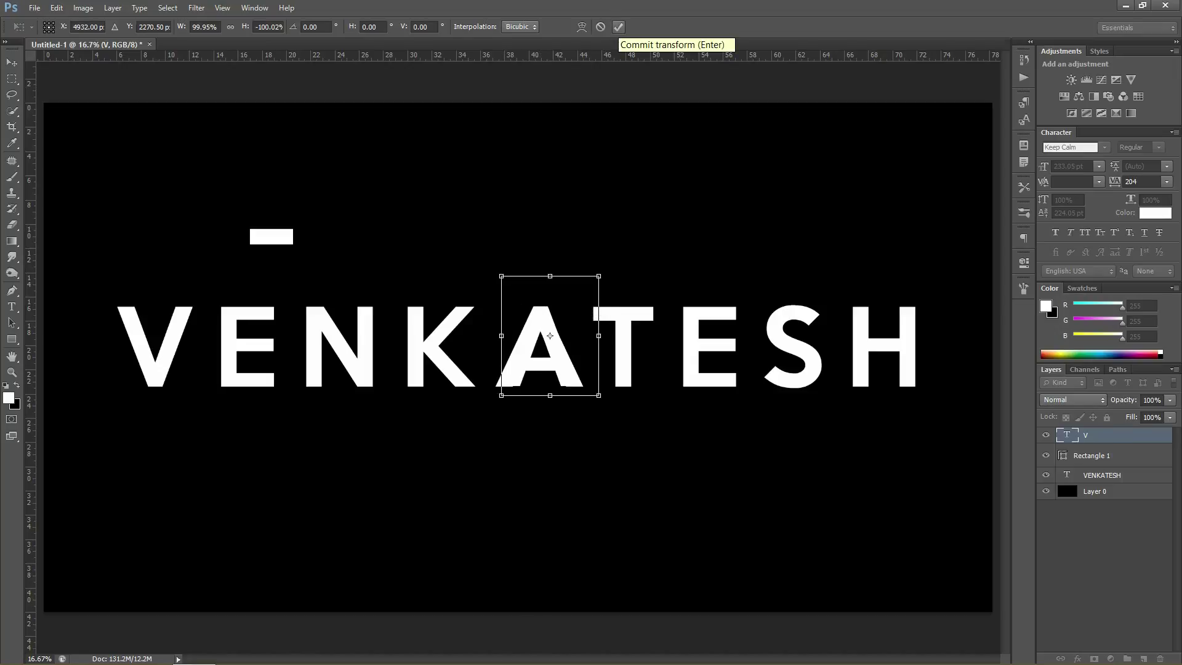
pyautogui.click(618, 27)
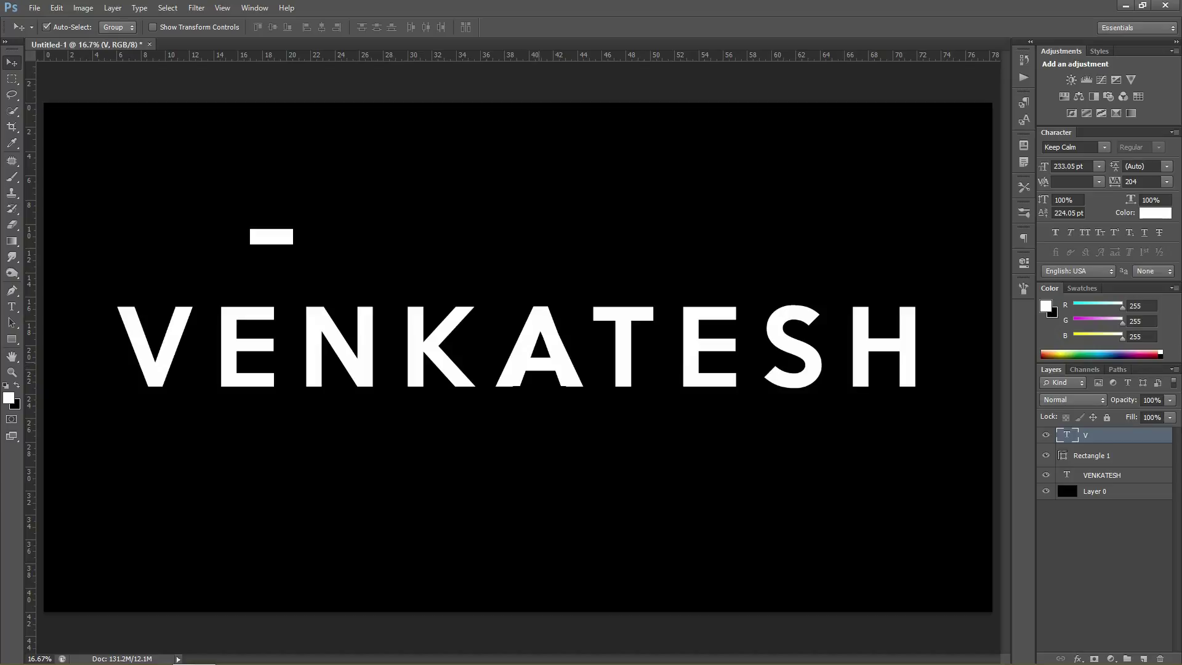
pyautogui.click(1101, 474)
# Rasterize the VENKATESH text and erase the A's crossbar into a Λ
pyautogui.rightClick(1102, 474)
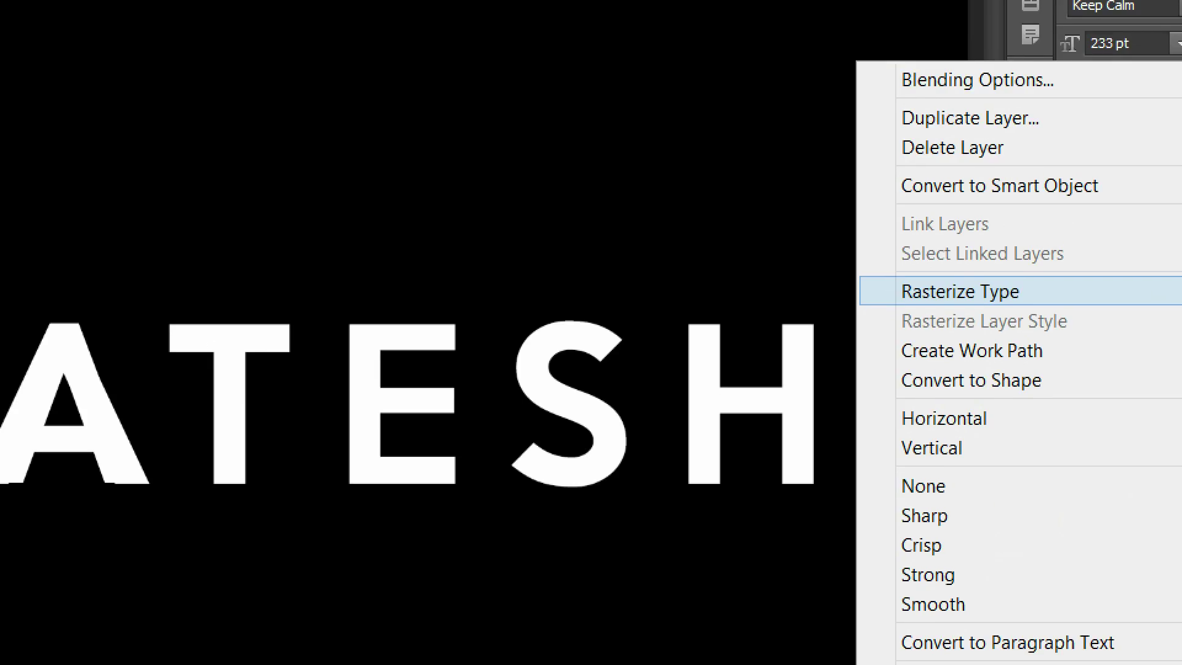
pyautogui.click(960, 292)
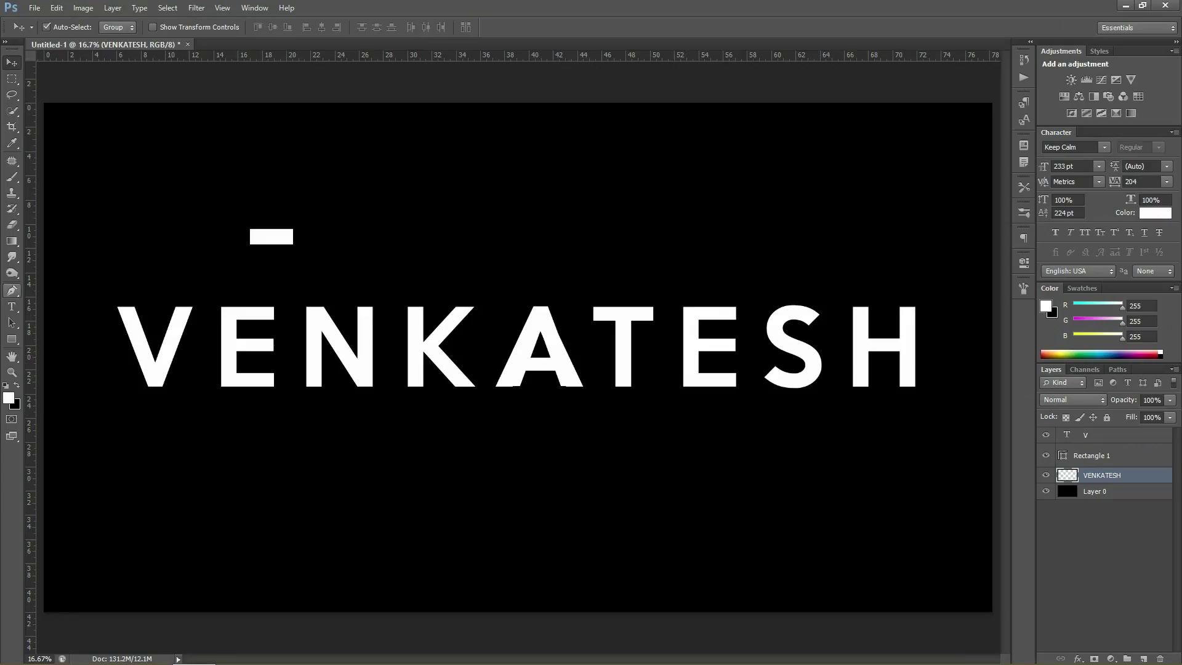
pyautogui.press('e')
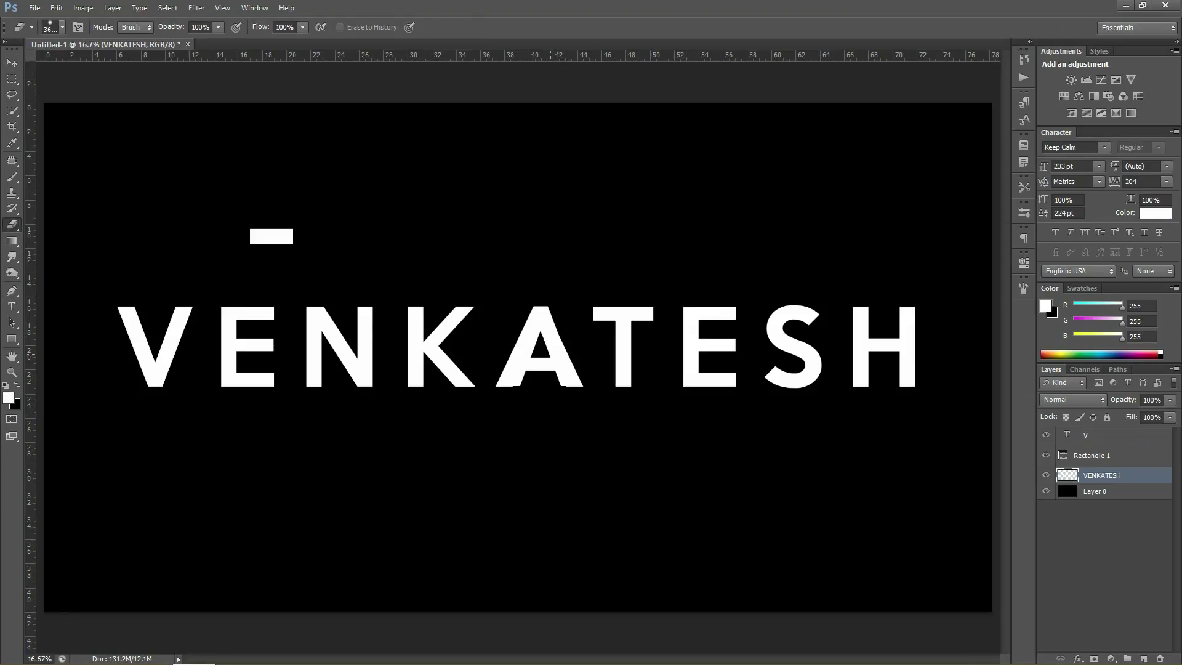
pyautogui.moveTo(524, 320); pyautogui.dragTo(523, 369)
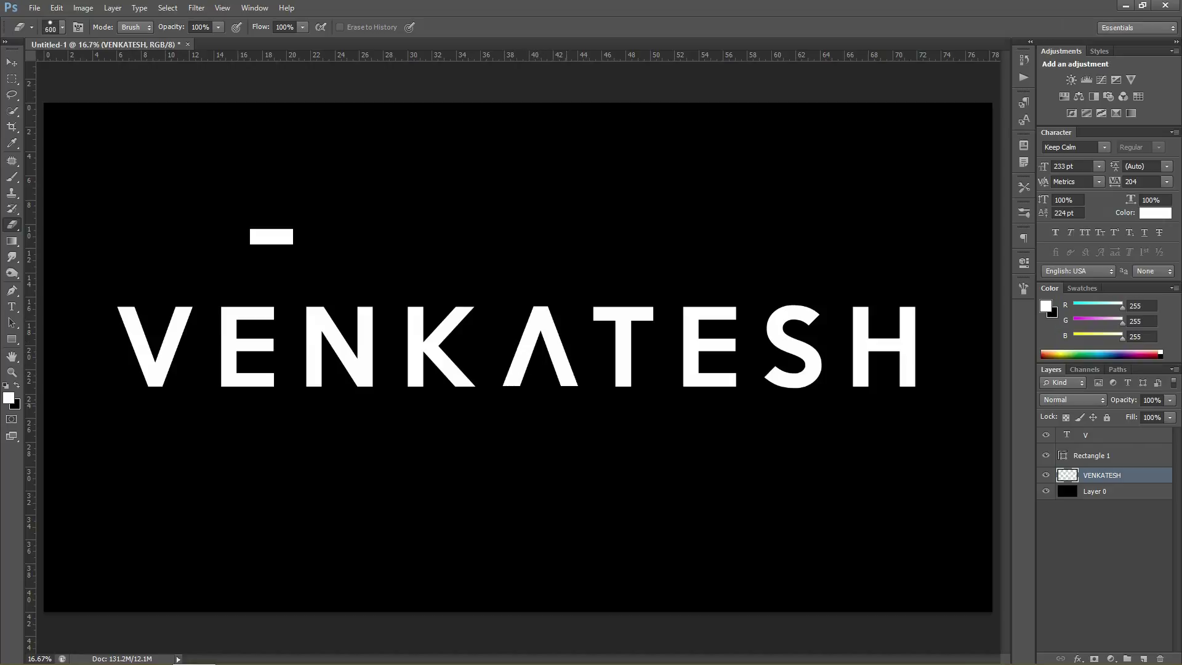
# Move the small white bar above the V
pyautogui.press('v')
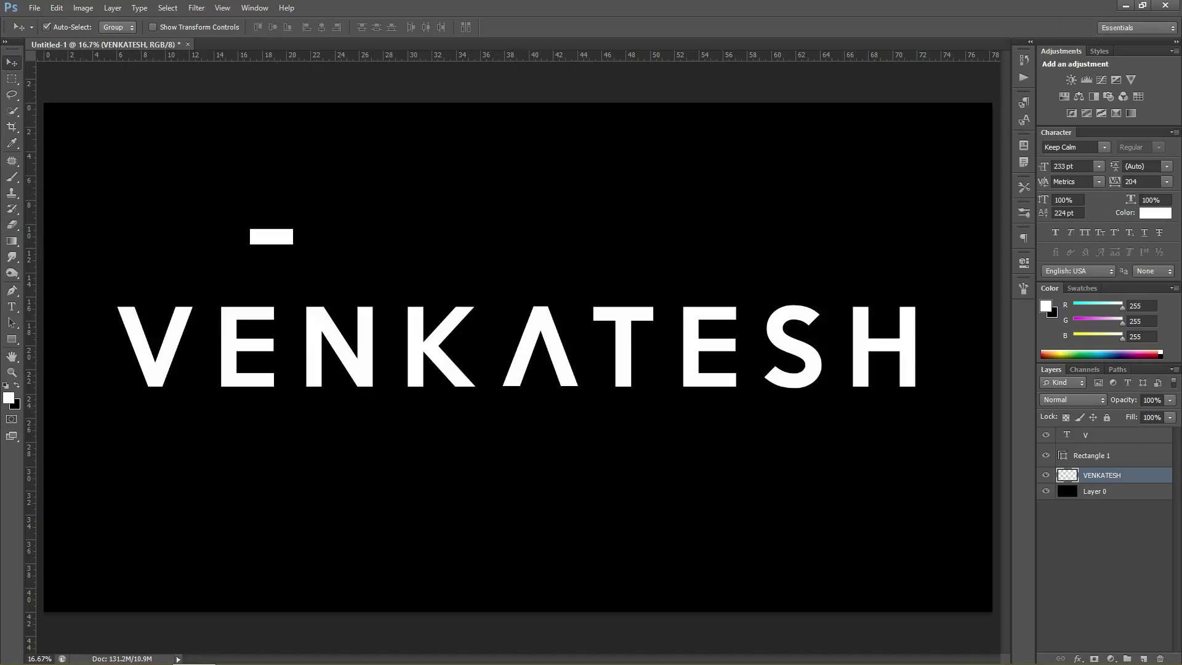
pyautogui.moveTo(271, 236)
pyautogui.mouseDown()
pyautogui.moveTo(161, 271)
pyautogui.moveTo(172, 280)
pyautogui.mouseUp()
pyautogui.hotkey('ctrl', 't')
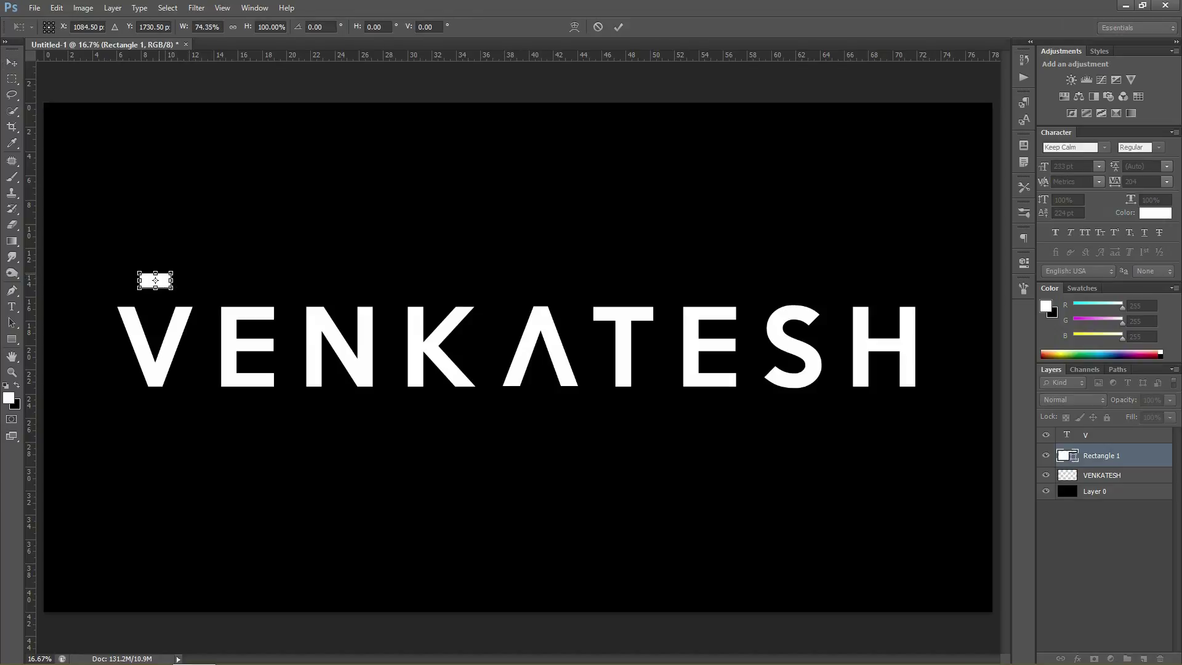
# Place bar copies on the V's corner, above the N, on the H and above the K
pyautogui.click(618, 27)
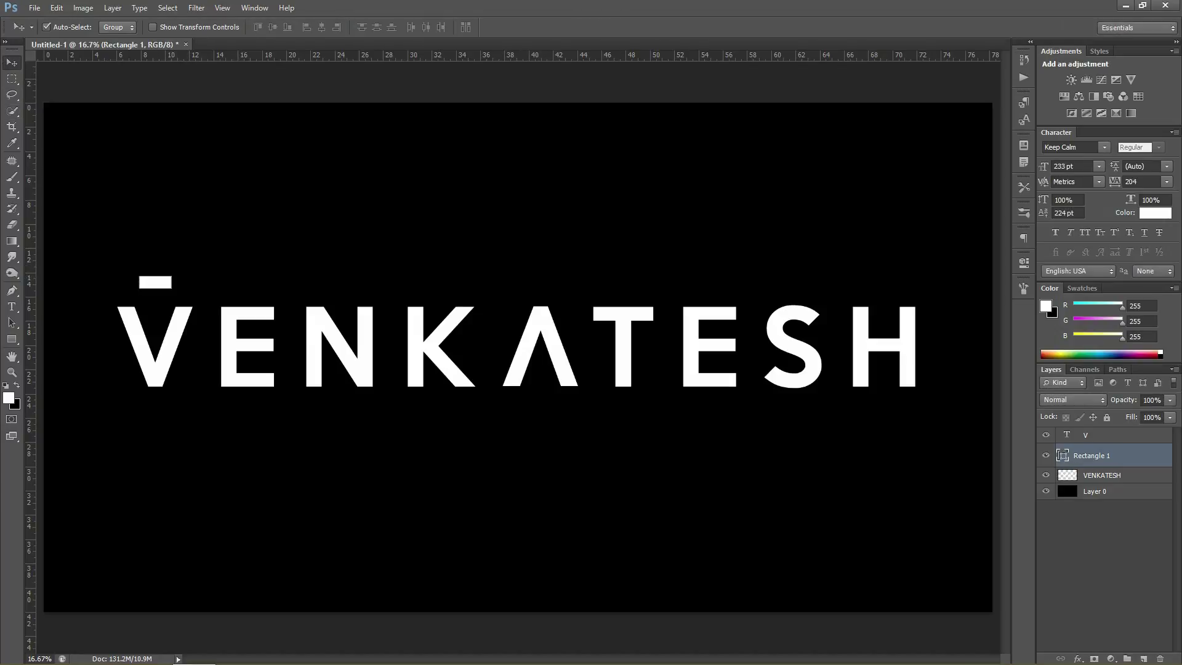
pyautogui.moveTo(155, 282); pyautogui.dragTo(125, 312)
pyautogui.moveTo(125, 311)
pyautogui.mouseDown()
pyautogui.moveTo(373, 312)
pyautogui.moveTo(322, 380)
pyautogui.moveTo(419, 311)
pyautogui.moveTo(573, 378)
pyautogui.moveTo(500, 378)
pyautogui.mouseUp()
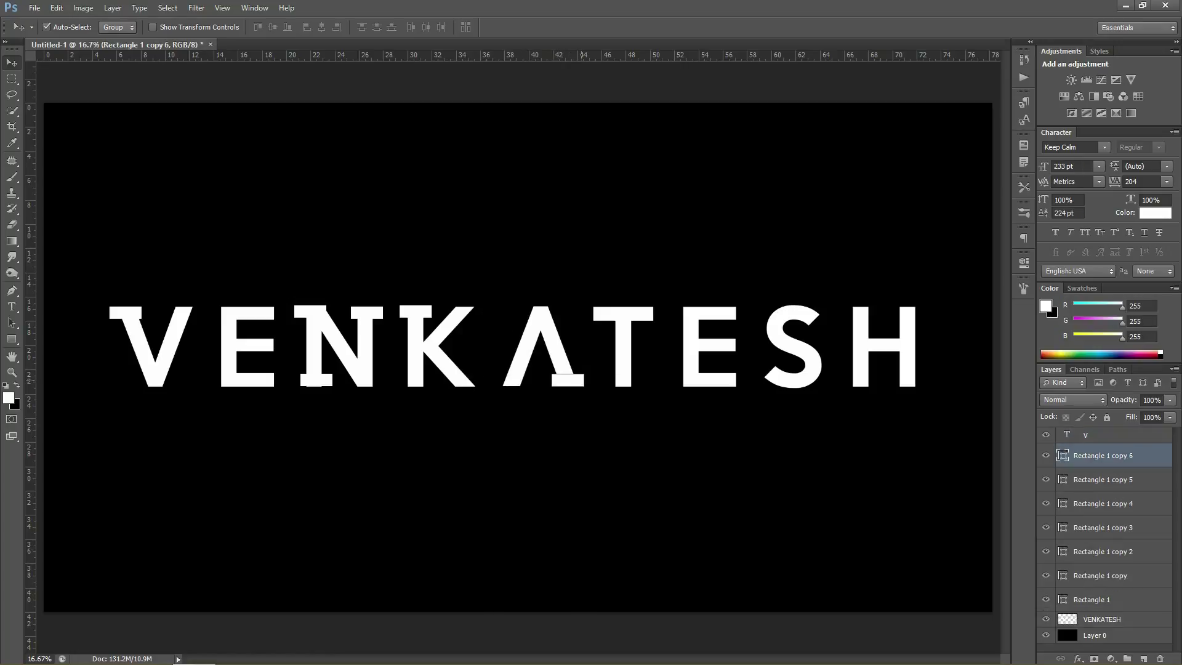
pyautogui.hotkey('ctrl', 'j')
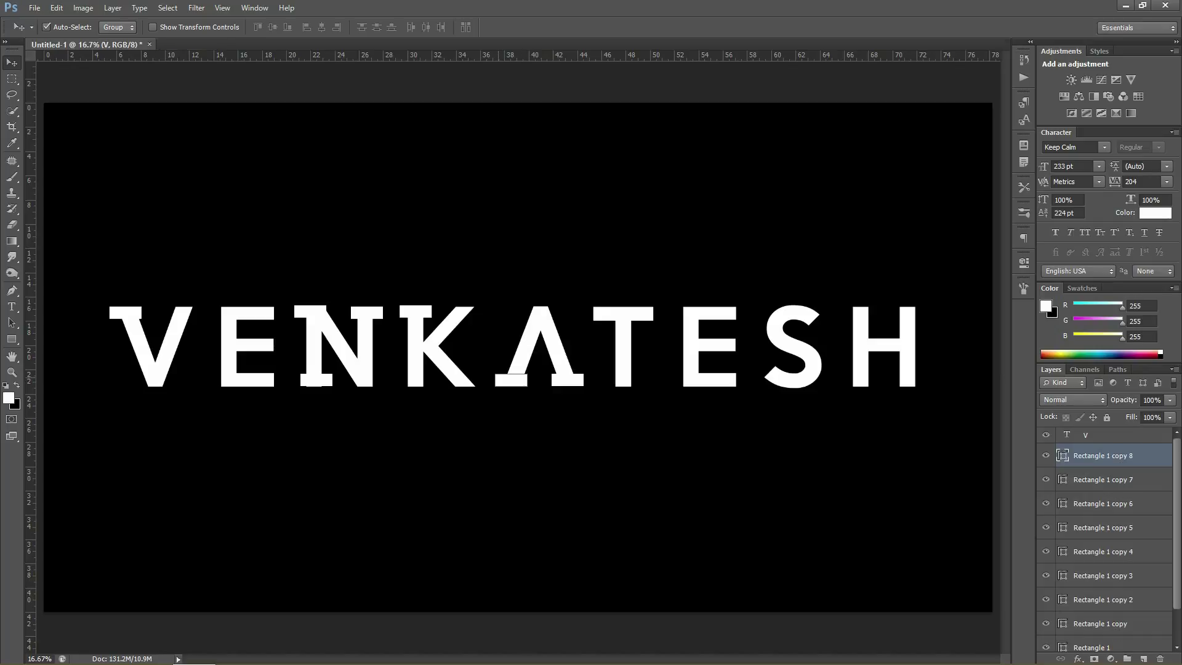
pyautogui.moveTo(500, 378); pyautogui.dragTo(850, 311)
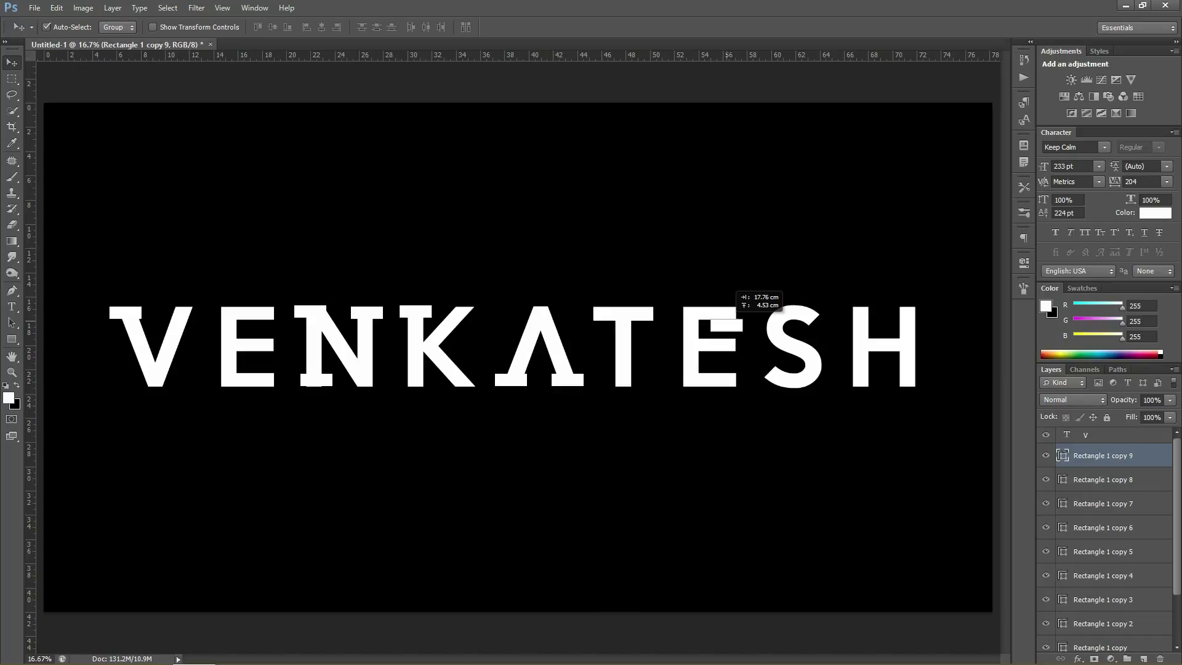
pyautogui.moveTo(851, 310)
pyautogui.mouseDown()
pyautogui.moveTo(904, 316)
pyautogui.moveTo(912, 386)
pyautogui.mouseUp()
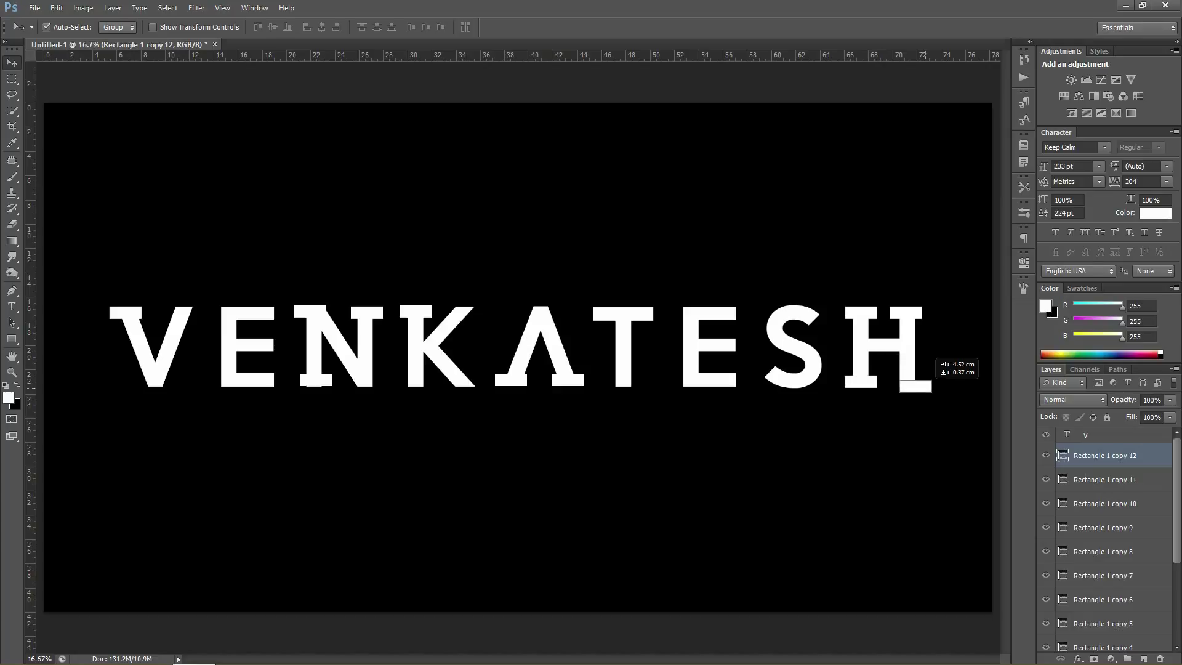
pyautogui.moveTo(913, 386)
pyautogui.mouseDown()
pyautogui.moveTo(769, 373)
pyautogui.moveTo(760, 342)
pyautogui.moveTo(460, 345)
pyautogui.moveTo(435, 357)
pyautogui.moveTo(484, 277)
pyautogui.mouseUp()
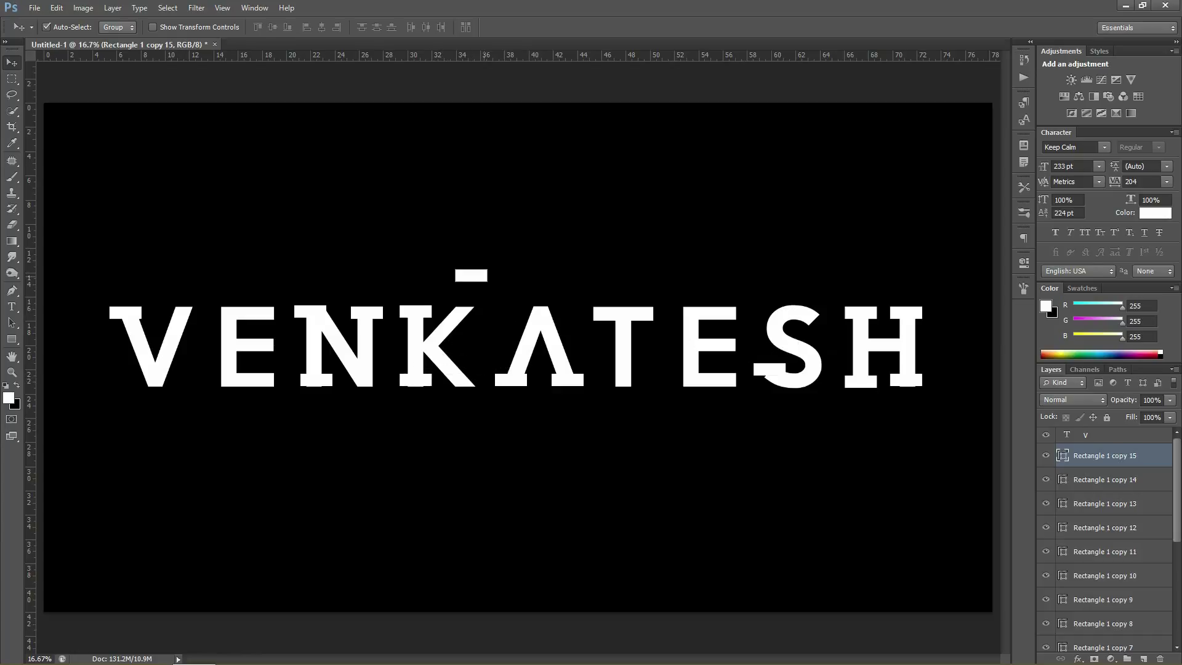
# Rotate the bar above the K/A by 90° and back, trying it in the K/A gap
pyautogui.hotkey('ctrl', 't')
pyautogui.rightClick(484, 277)
pyautogui.click(517, 441)
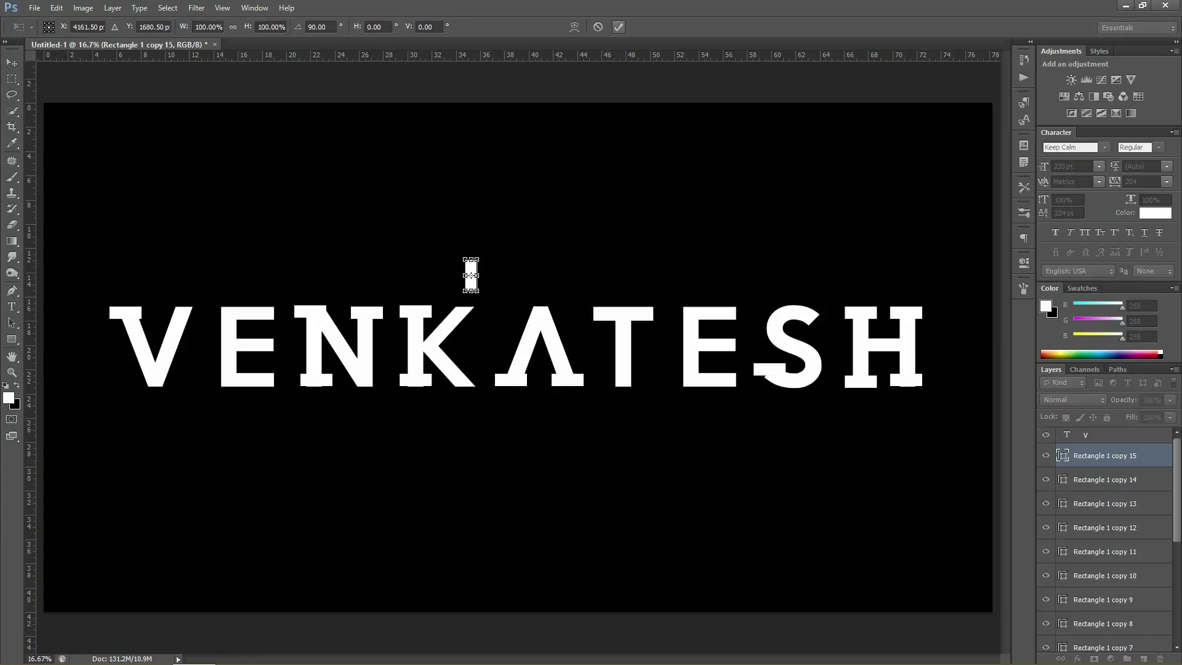
pyautogui.press('Return')
pyautogui.moveTo(471, 275); pyautogui.dragTo(473, 268)
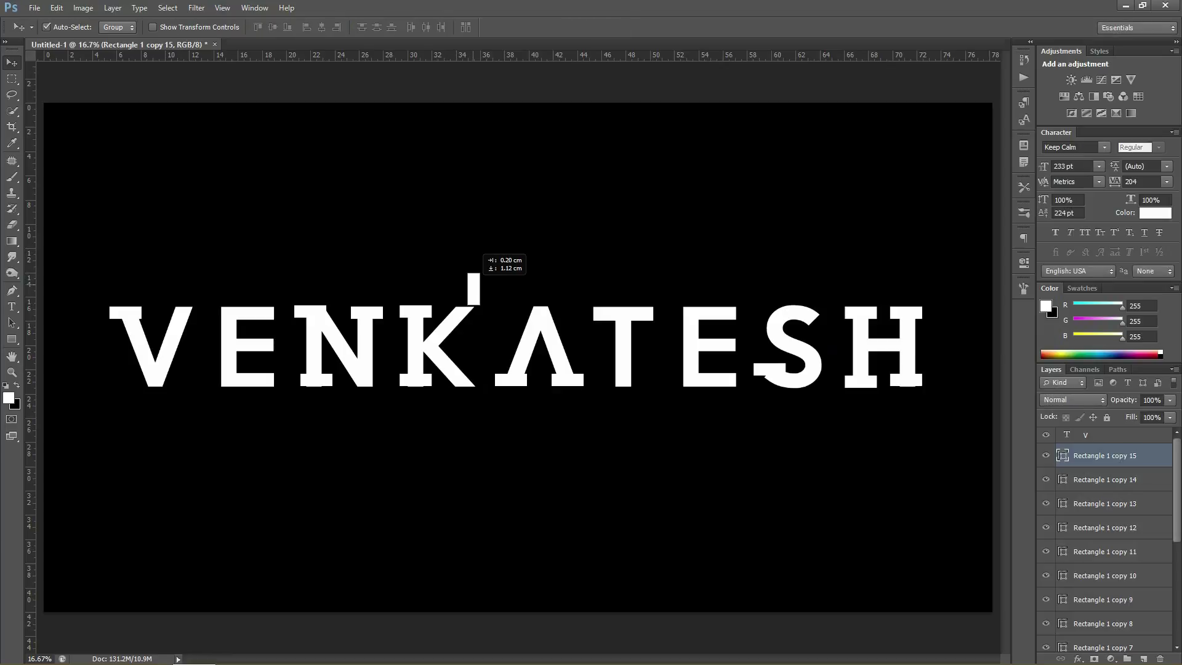
pyautogui.hotkey('ctrl', 't')
pyautogui.rightClick(474, 269)
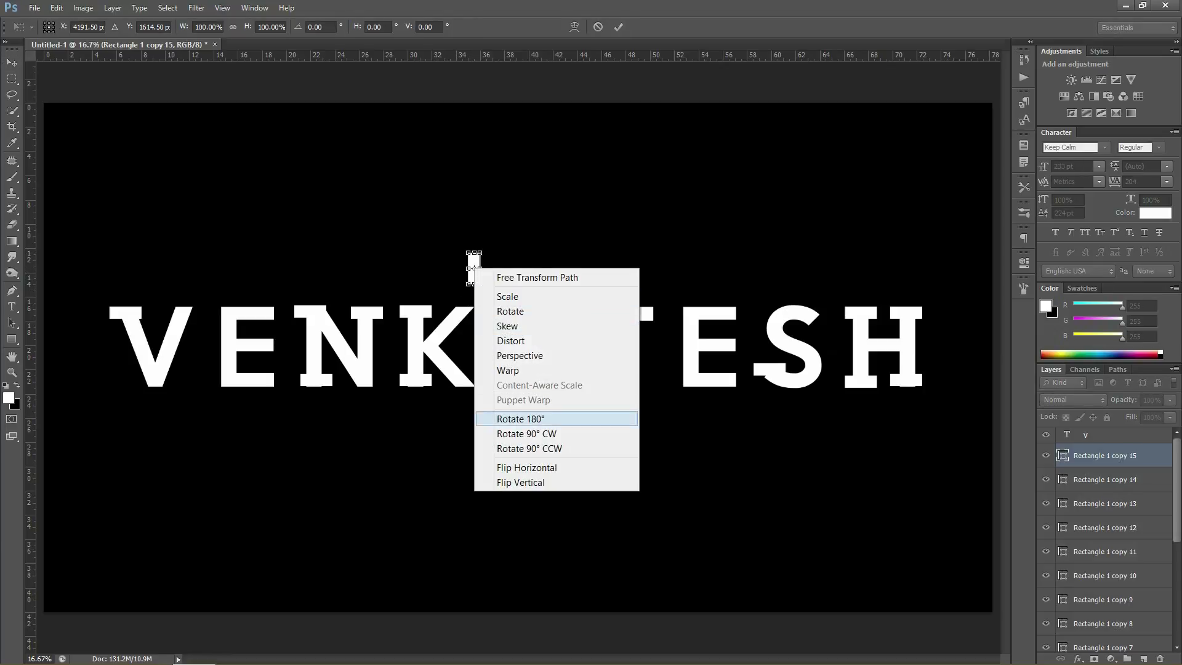
pyautogui.click(511, 432)
pyautogui.press('Return')
pyautogui.moveTo(474, 269); pyautogui.dragTo(468, 378)
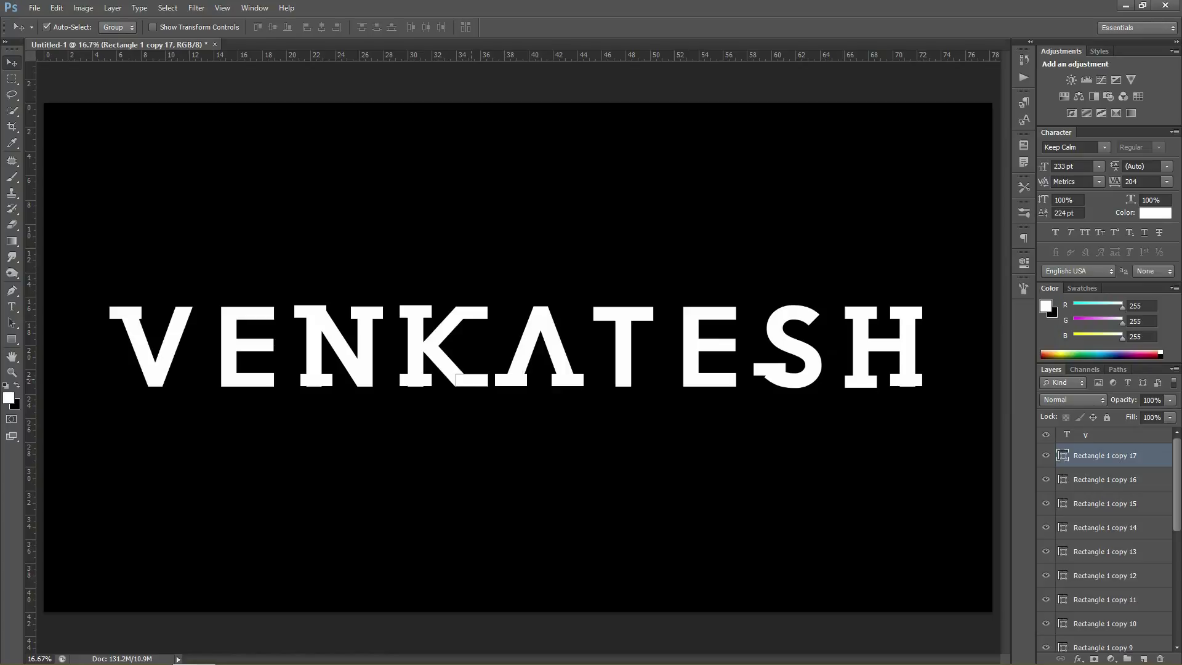
pyautogui.hotkey('ctrl', 'z')
# Set a bar copy on the E, rotated 90° and shortened
pyautogui.moveTo(471, 313); pyautogui.dragTo(732, 310)
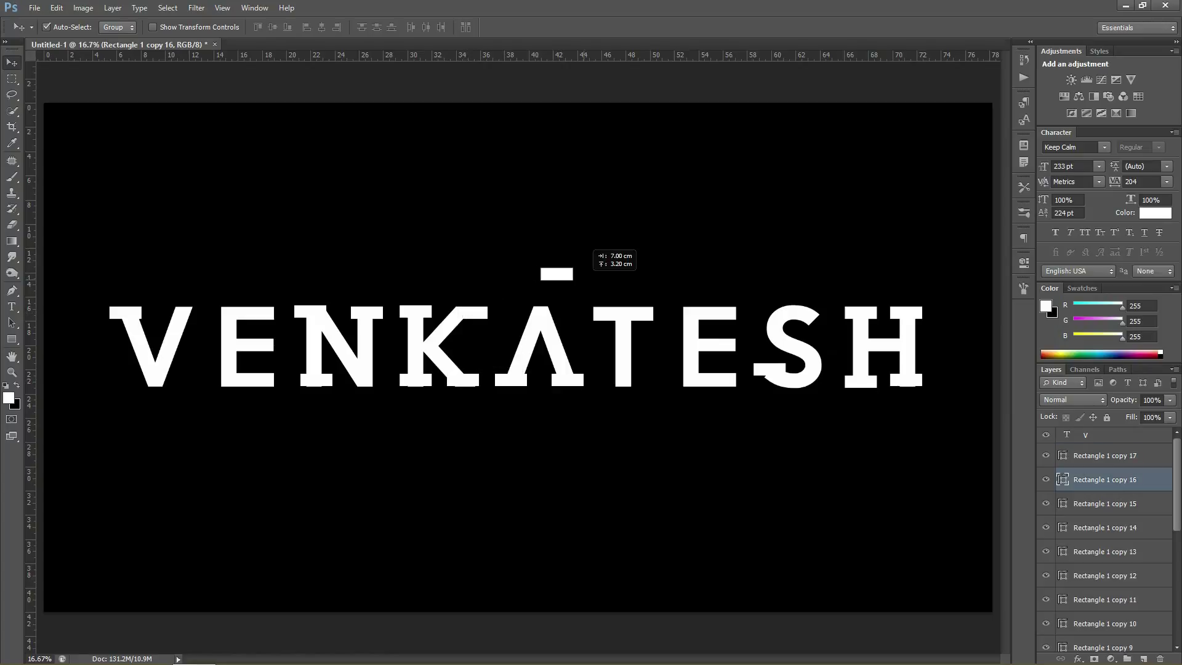
pyautogui.hotkey('ctrl', 't')
pyautogui.rightClick(739, 311)
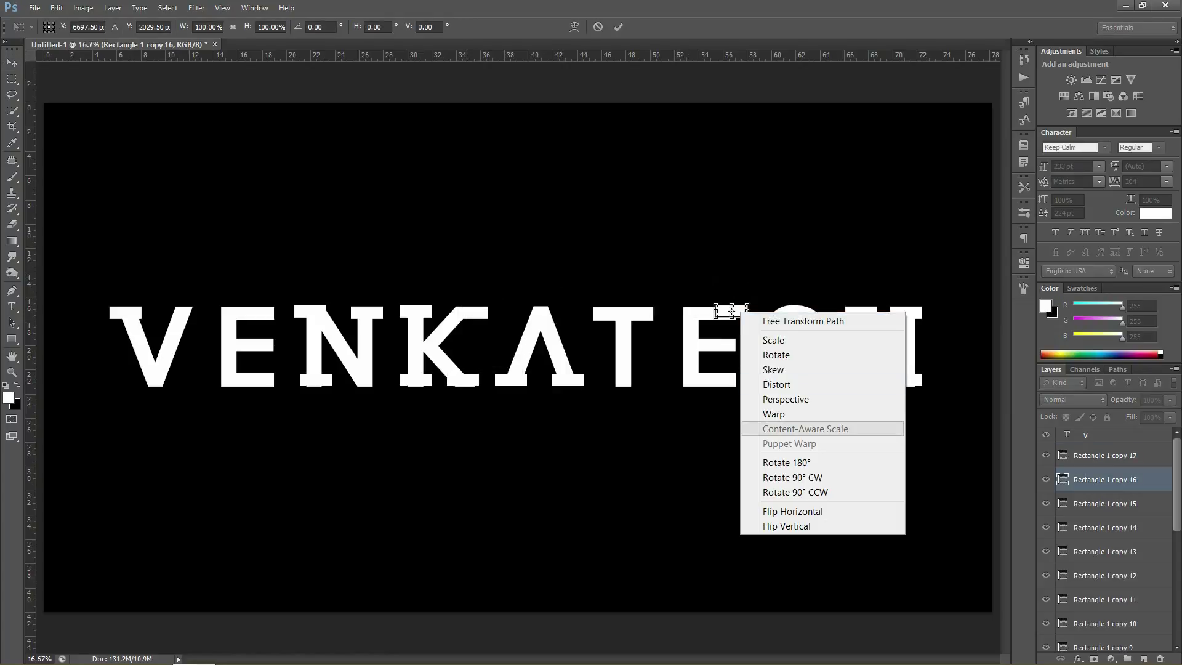
pyautogui.click(791, 478)
pyautogui.press('Return')
pyautogui.moveTo(737, 306)
pyautogui.mouseDown()
pyautogui.moveTo(736, 285)
pyautogui.moveTo(729, 315)
pyautogui.mouseUp()
pyautogui.hotkey('ctrl', 't')
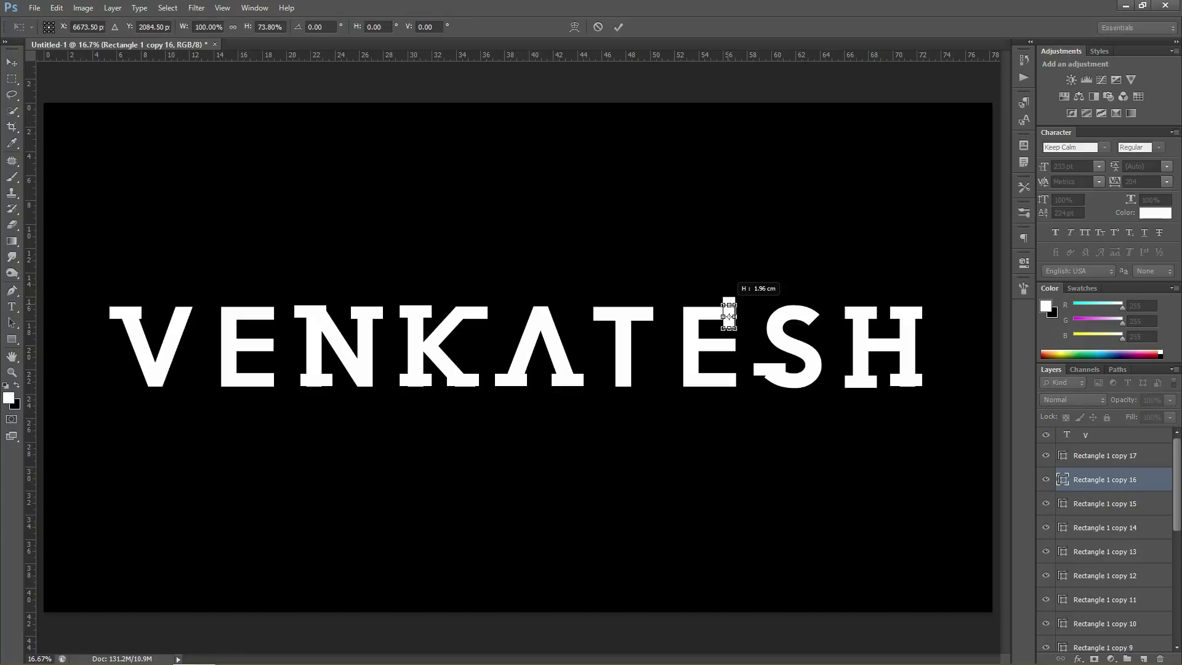
pyautogui.press('Return')
pyautogui.moveTo(729, 315); pyautogui.dragTo(813, 324)
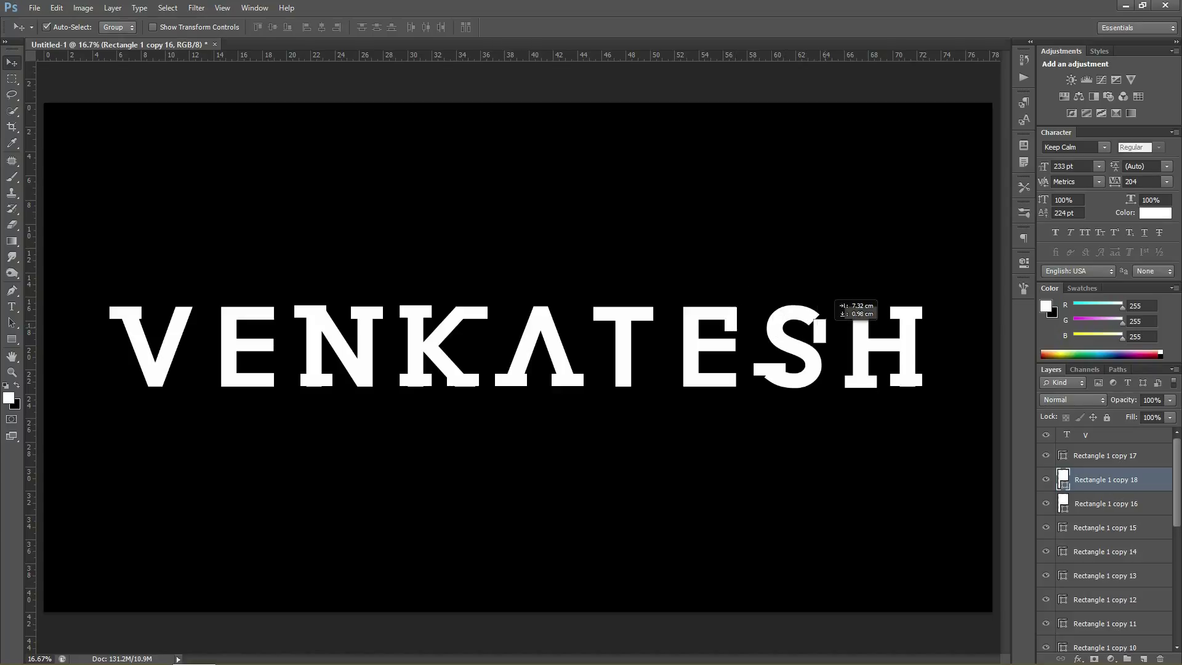
# Tilt two small bars across the S at about 45° and -47°
pyautogui.hotkey('ctrl', 't')
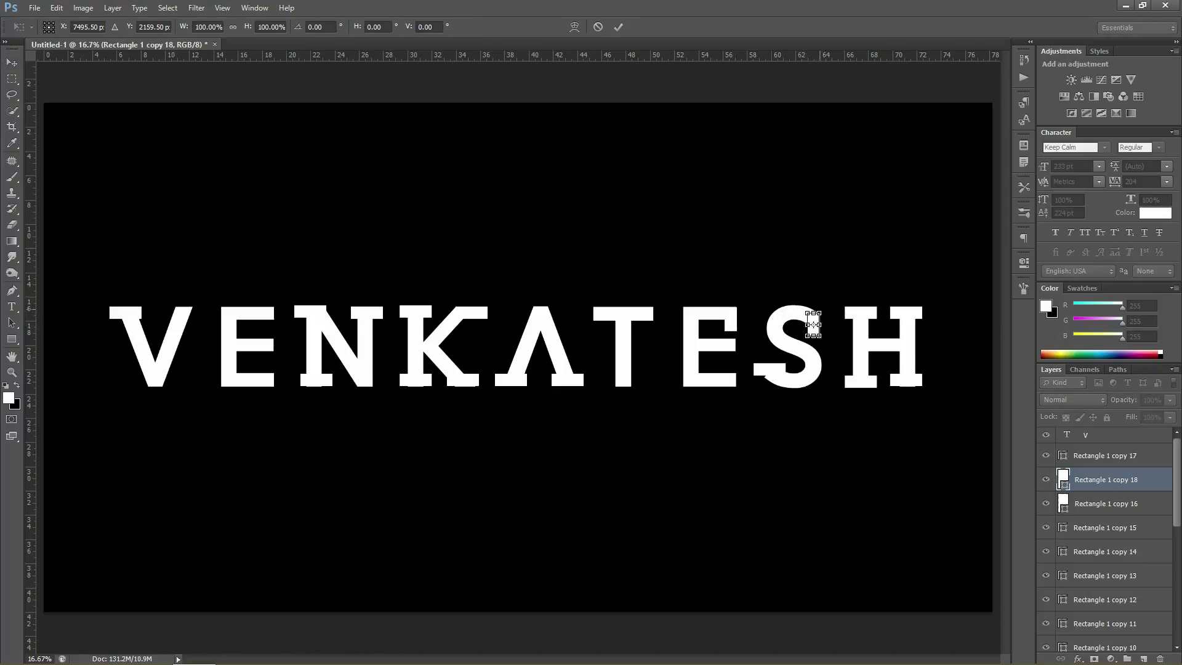
pyautogui.moveTo(822, 307); pyautogui.dragTo(832, 318)
pyautogui.press('Return')
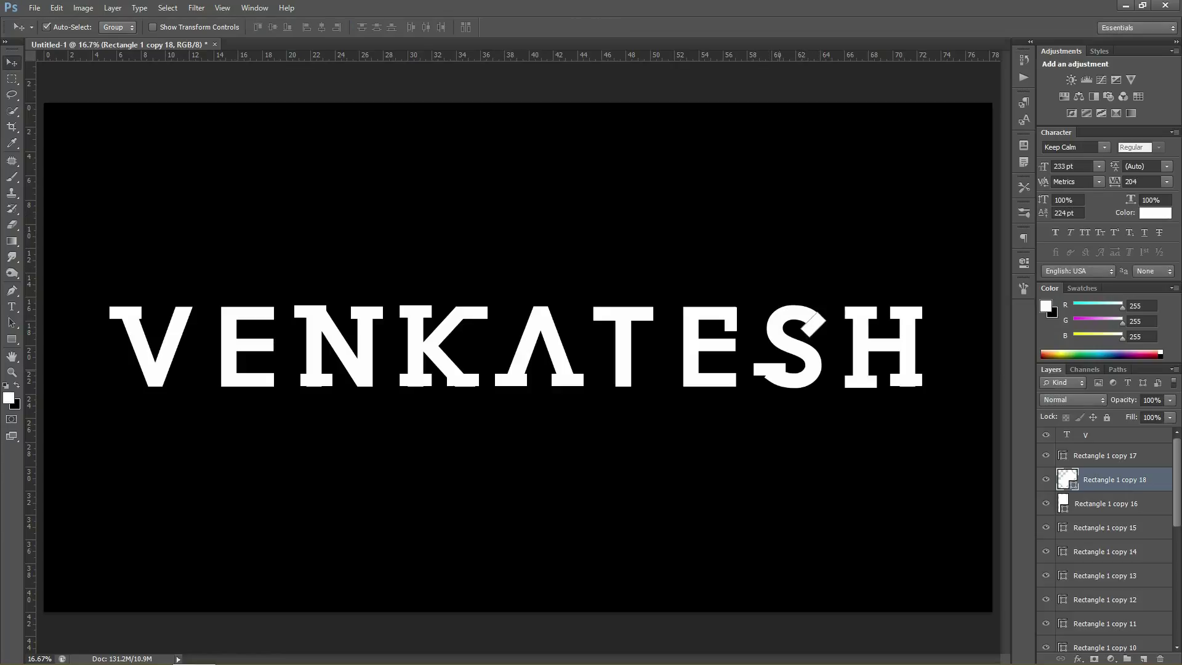
pyautogui.click(769, 369)
pyautogui.hotkey('ctrl', 't')
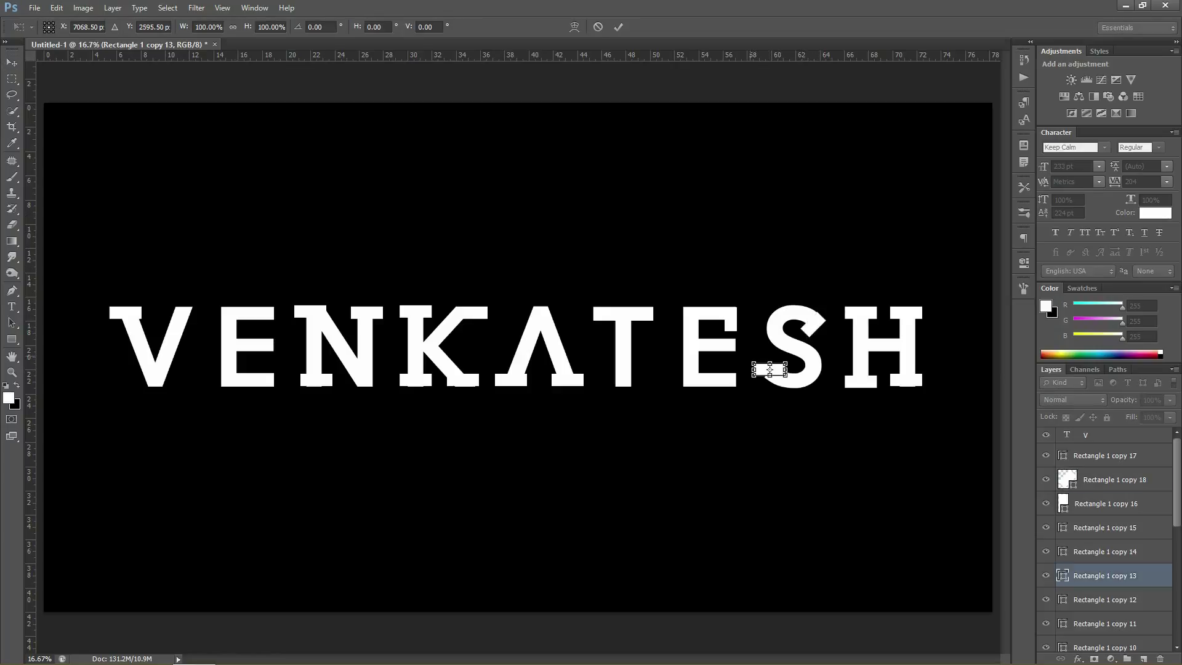
pyautogui.moveTo(789, 371)
pyautogui.mouseDown()
pyautogui.moveTo(786, 351)
pyautogui.moveTo(761, 374)
pyautogui.mouseUp()
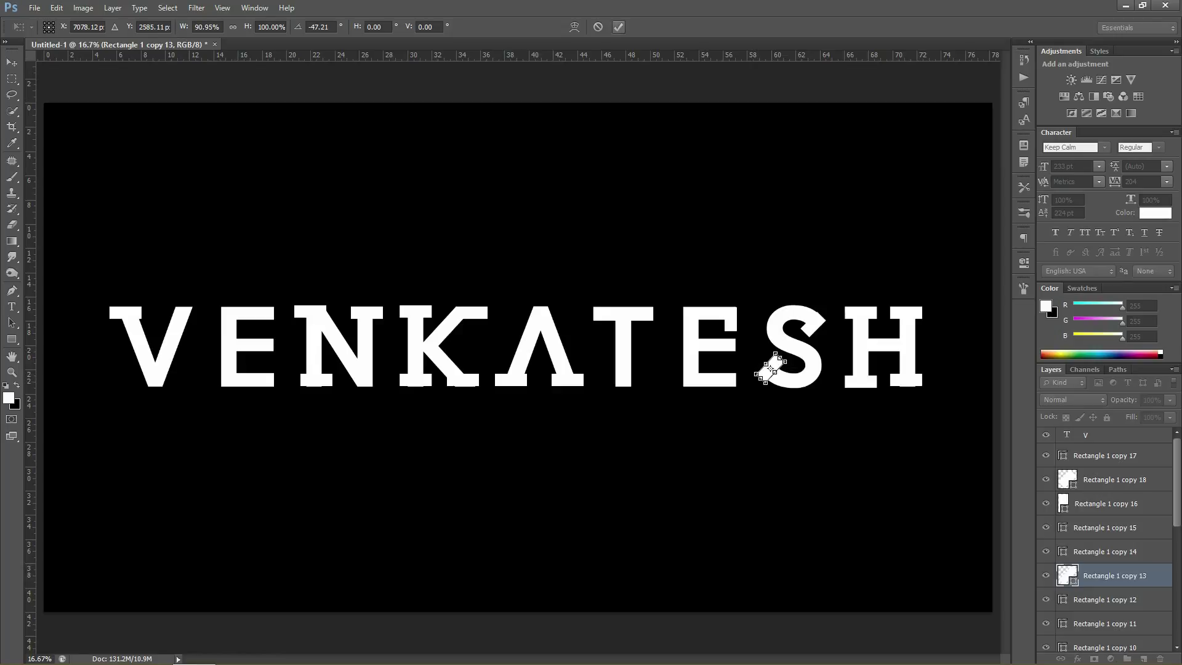
pyautogui.press('Return')
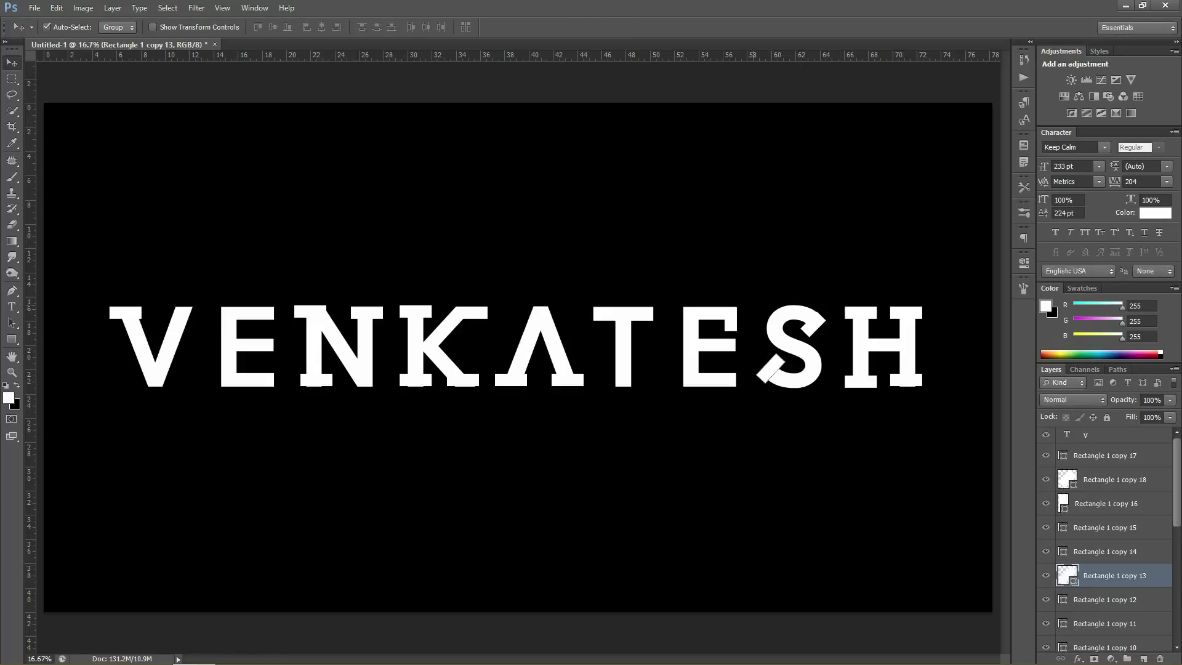
# Duplicate a small bar to the top of the V, rotated 90°
pyautogui.click(730, 315)
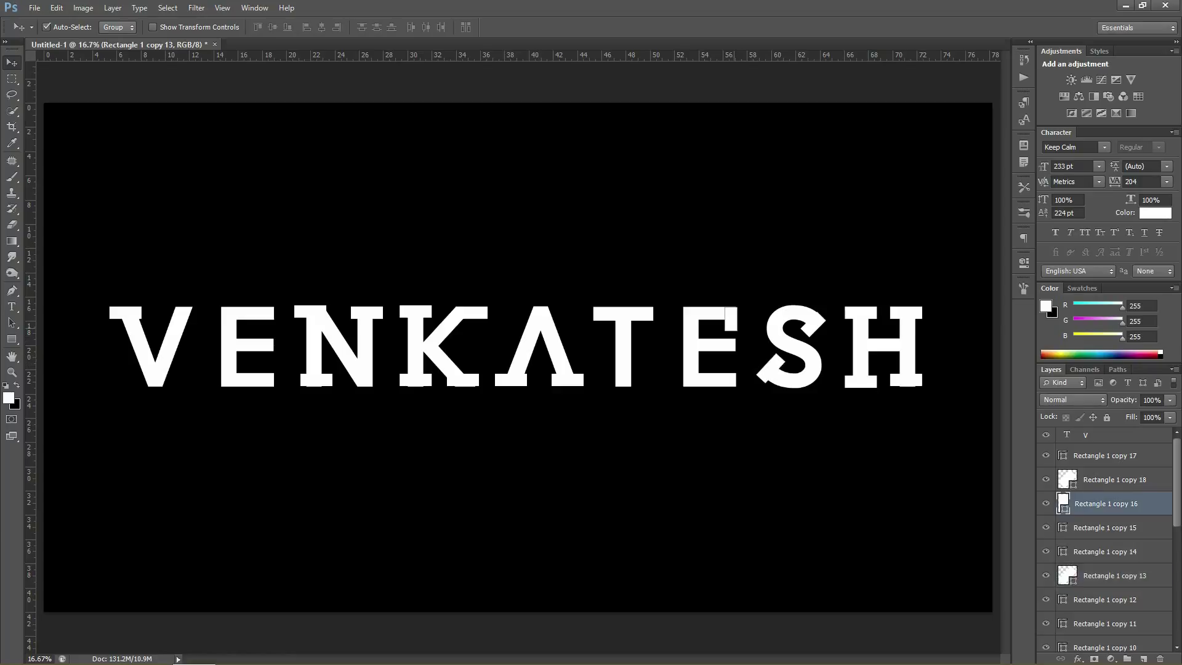
pyautogui.moveTo(730, 315); pyautogui.dragTo(724, 316)
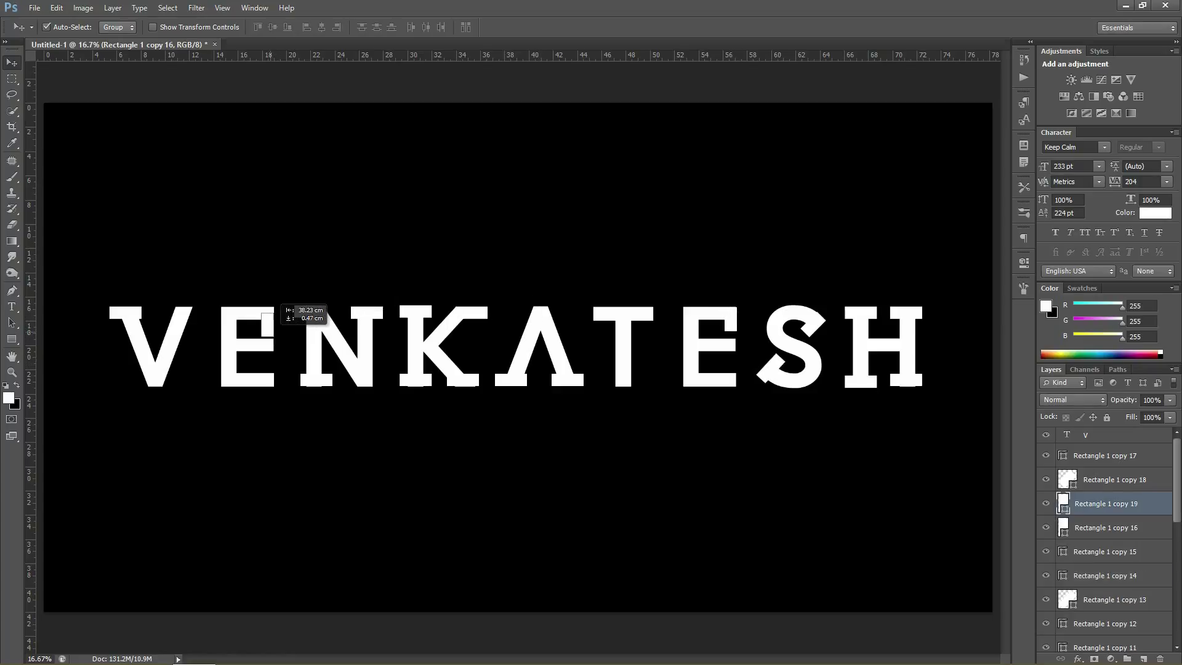
pyautogui.moveTo(308, 305); pyautogui.dragTo(186, 317)
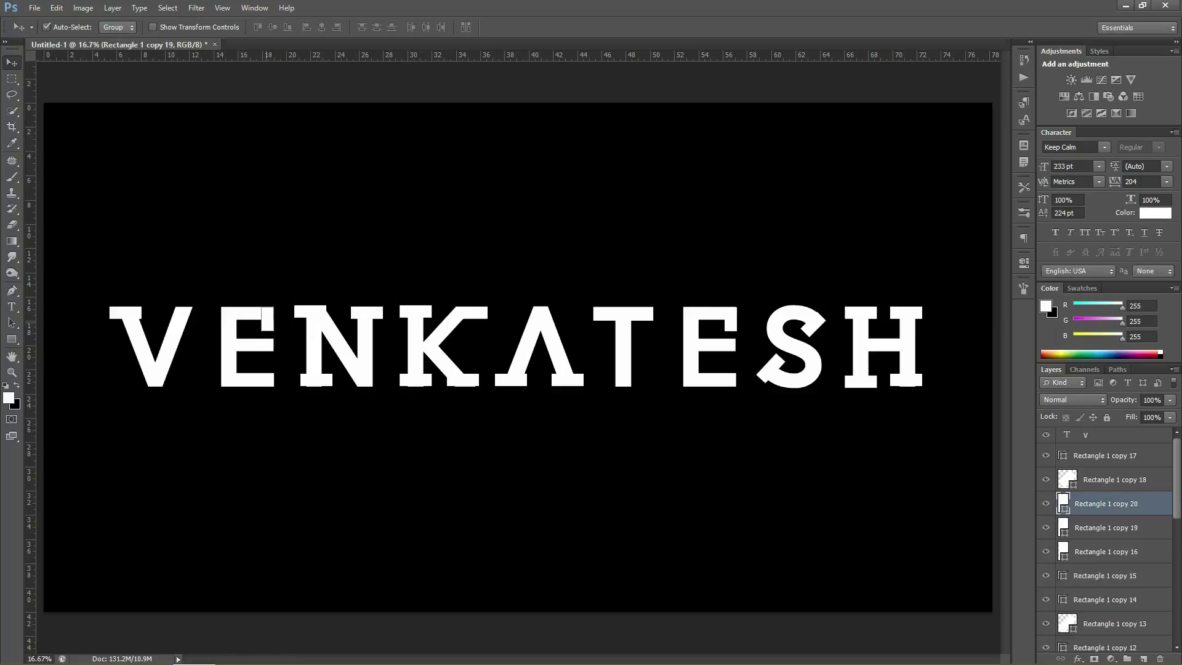
pyautogui.hotkey('ctrl', 't')
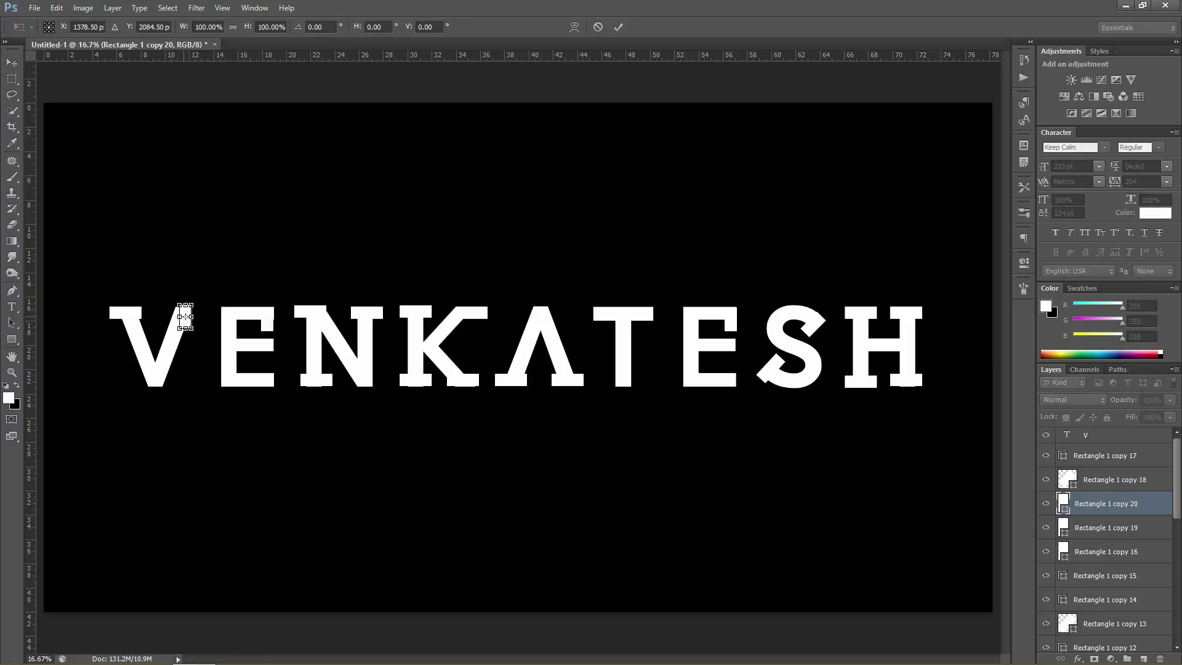
pyautogui.rightClick(183, 316)
pyautogui.click(246, 483)
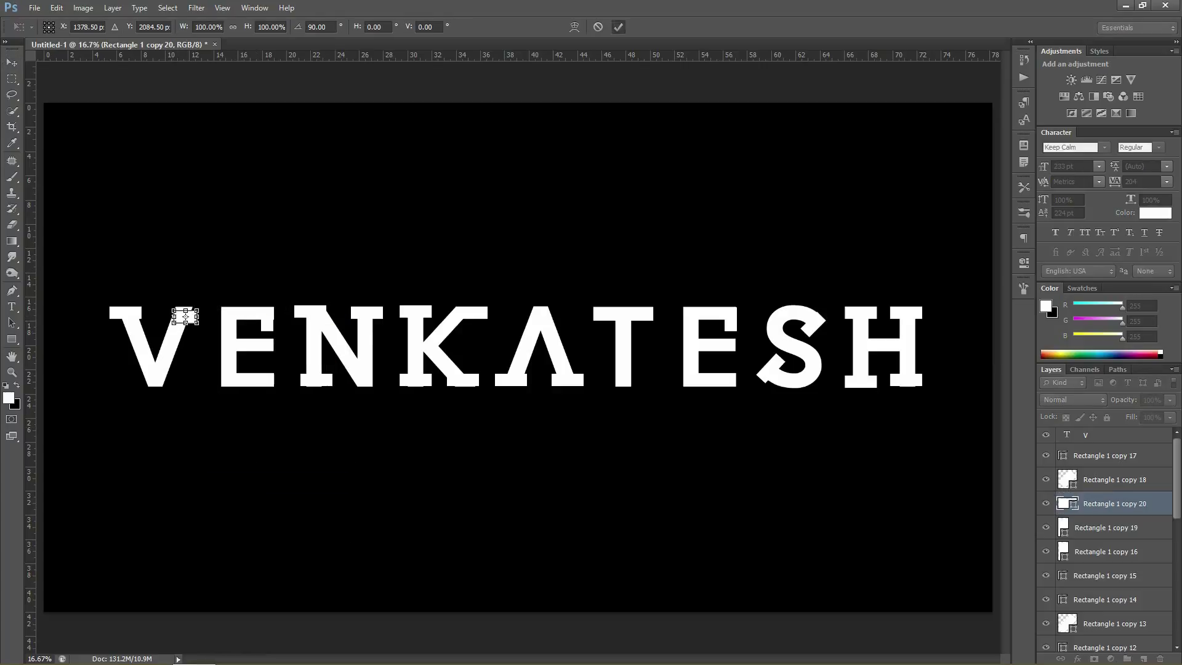
pyautogui.press('Return')
pyautogui.moveTo(186, 315); pyautogui.dragTo(183, 313)
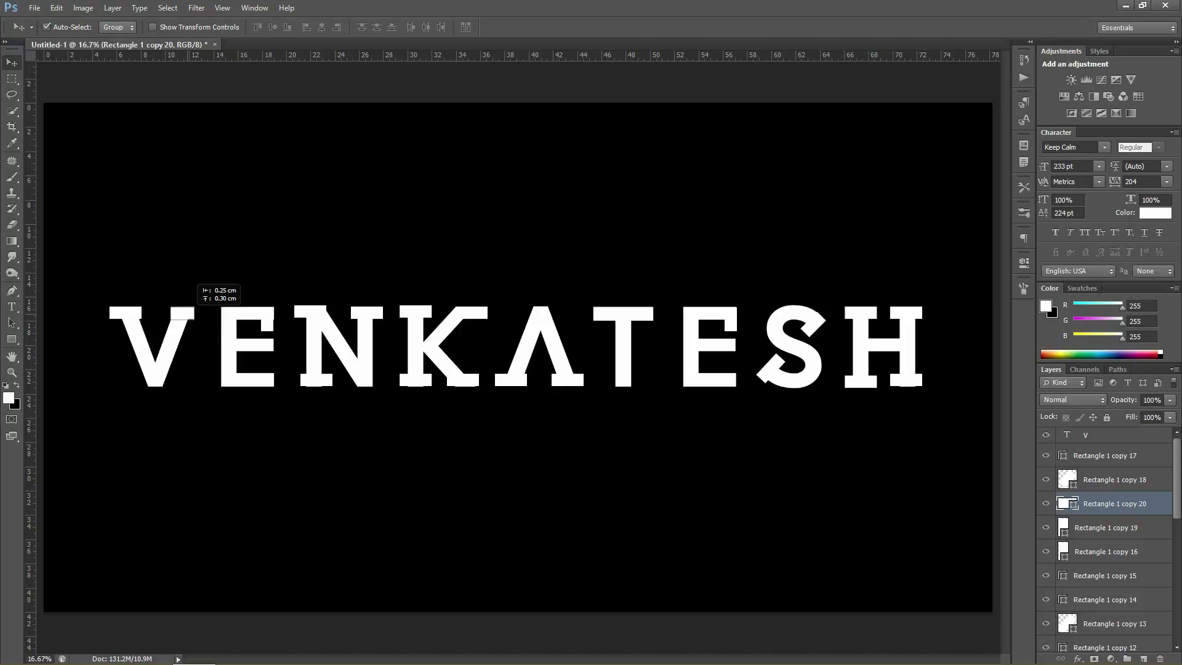
pyautogui.click(203, 284)
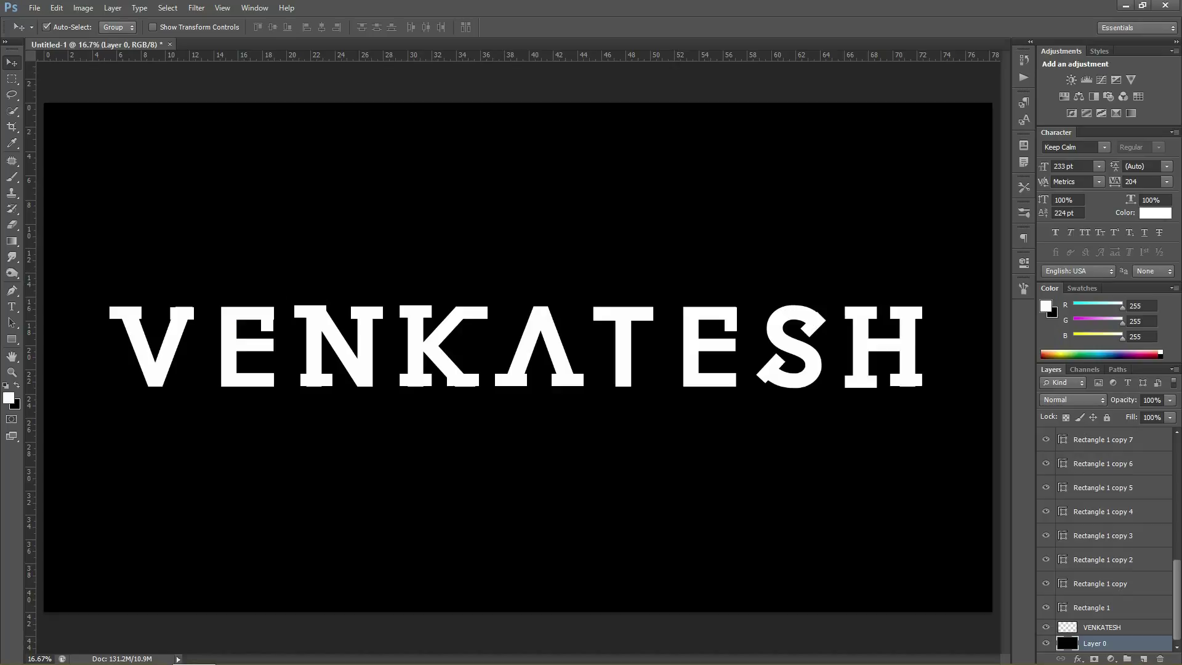
# Merge all layers from the top V layer down to VENKATESH into one layer named V
pyautogui.scroll(10, 1105, 535)
pyautogui.click(1085, 434)
pyautogui.scroll(-10, 1104, 535)
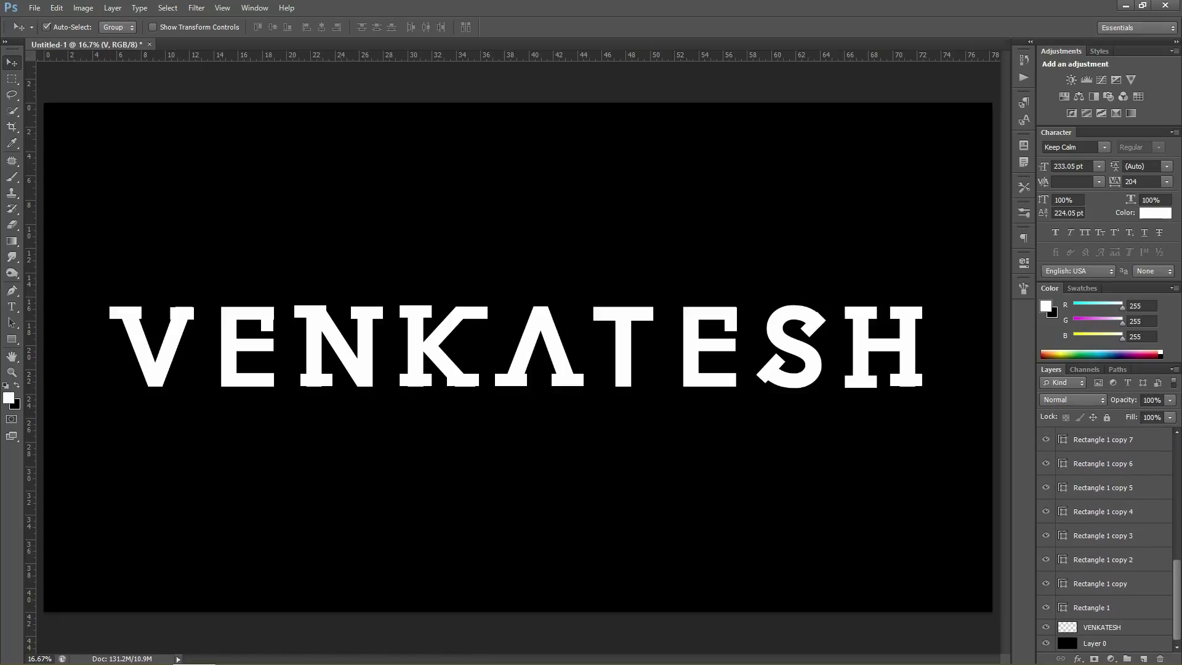
pyautogui.keyDown('shift'); pyautogui.click(1101, 626); pyautogui.keyUp('shift')
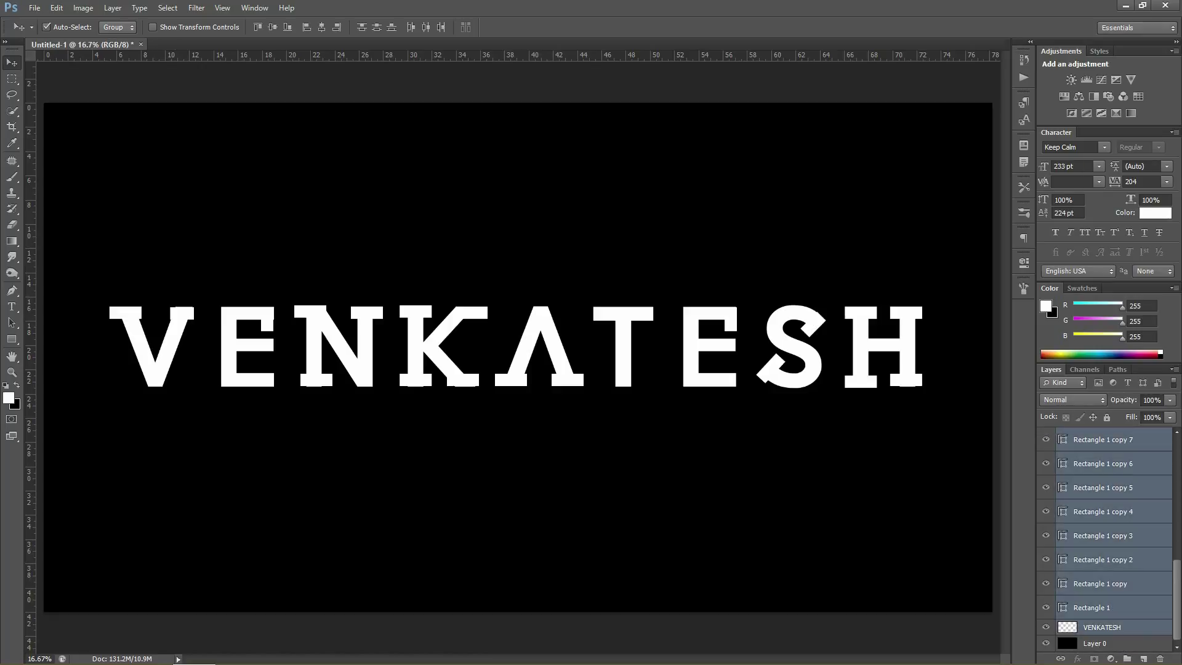
pyautogui.rightClick(1102, 627)
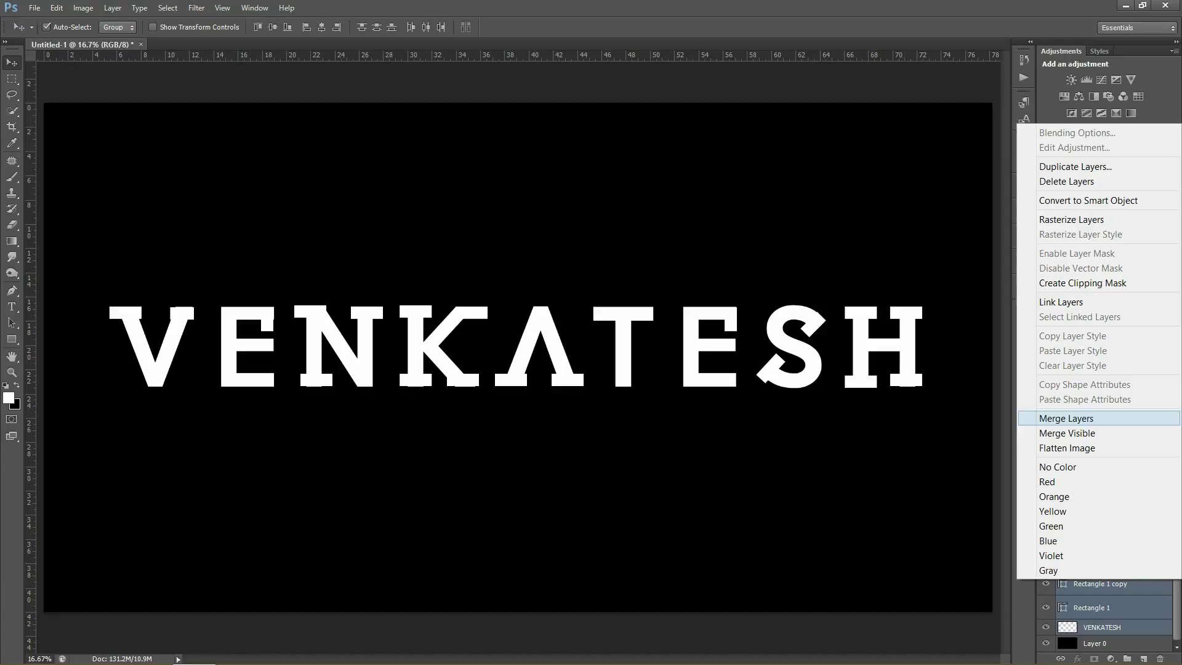
pyautogui.click(1065, 418)
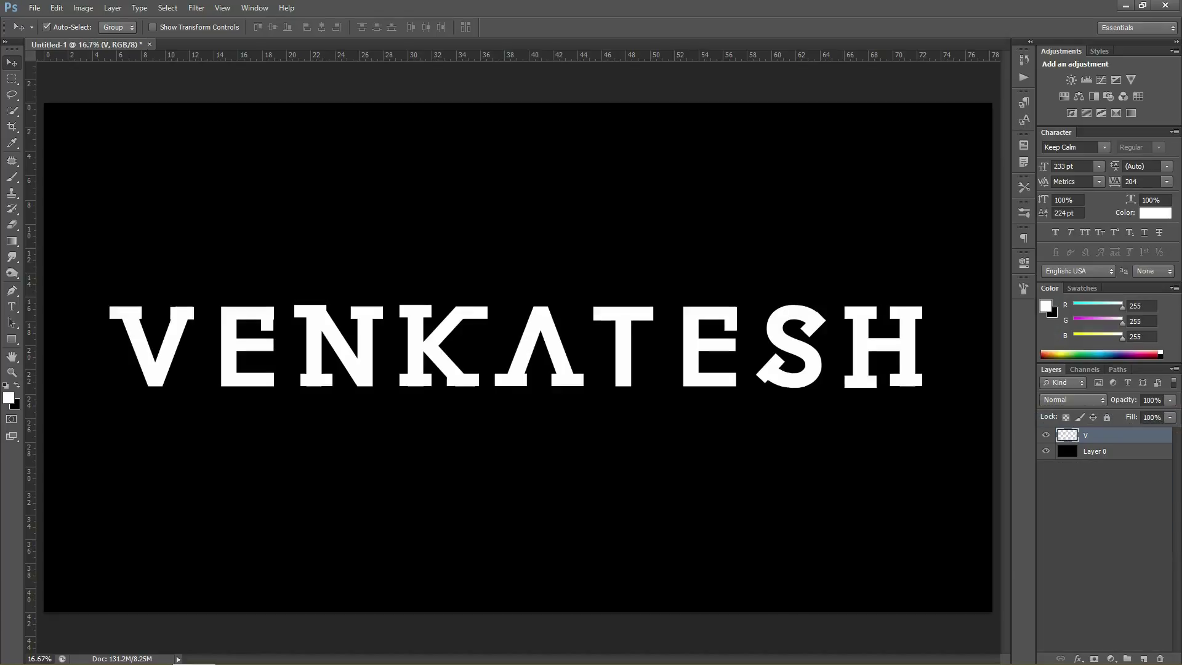
pyautogui.click(1045, 434)
# Position the placed stripes image over the text centre and hide the black background layer
pyautogui.moveTo(549, 333); pyautogui.dragTo(601, 295)
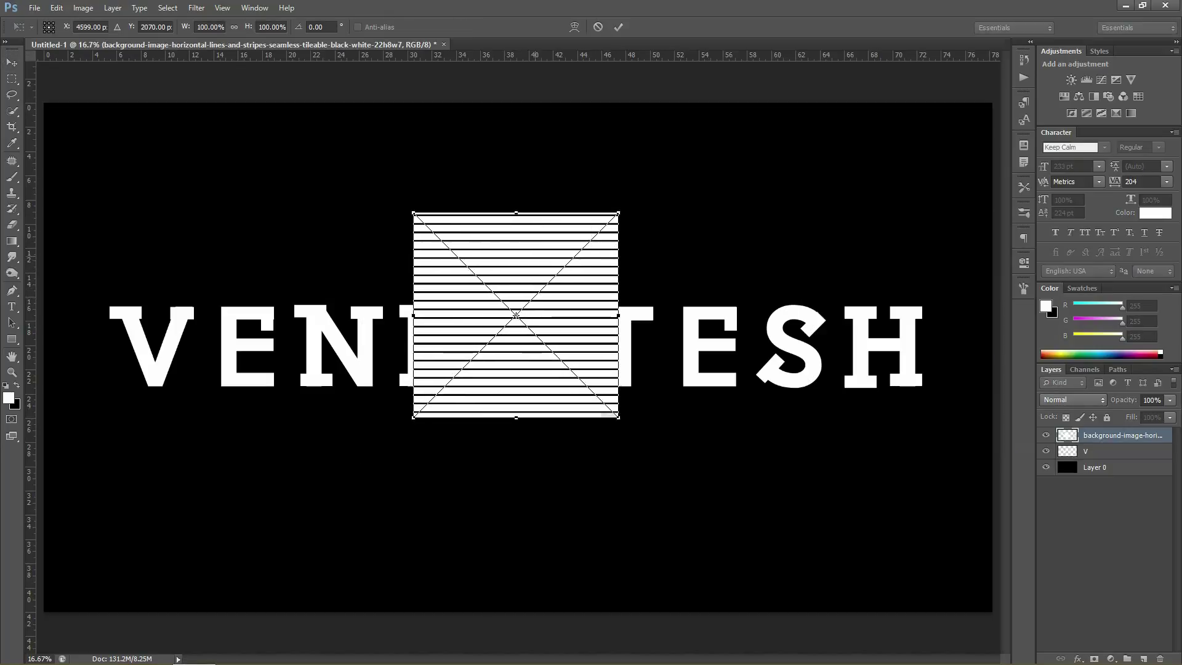
pyautogui.press('Return')
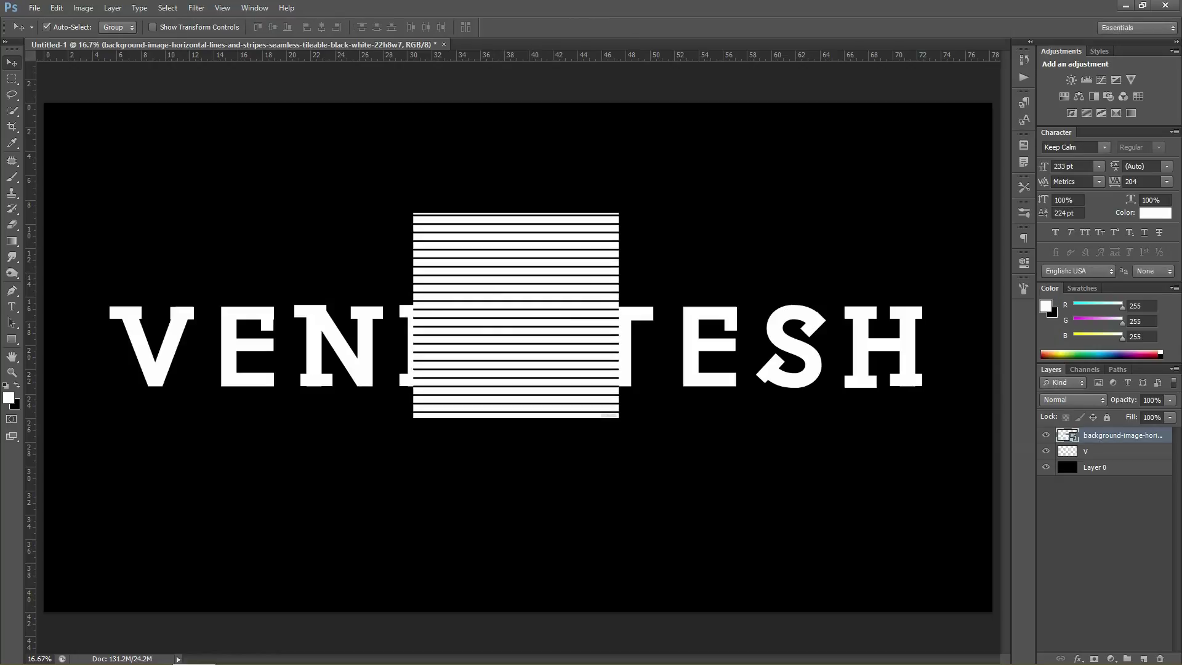
pyautogui.click(1045, 467)
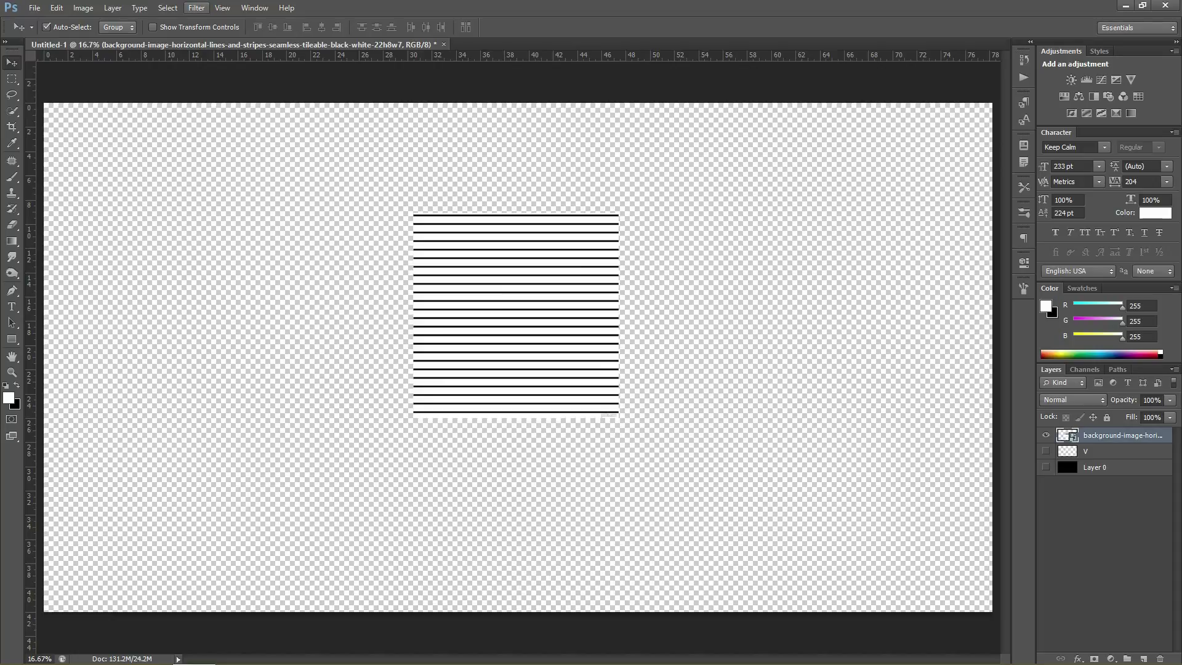
# Hide the merged text layer, cancel Color Range, and rasterize the stripes layer
pyautogui.click(197, 8)
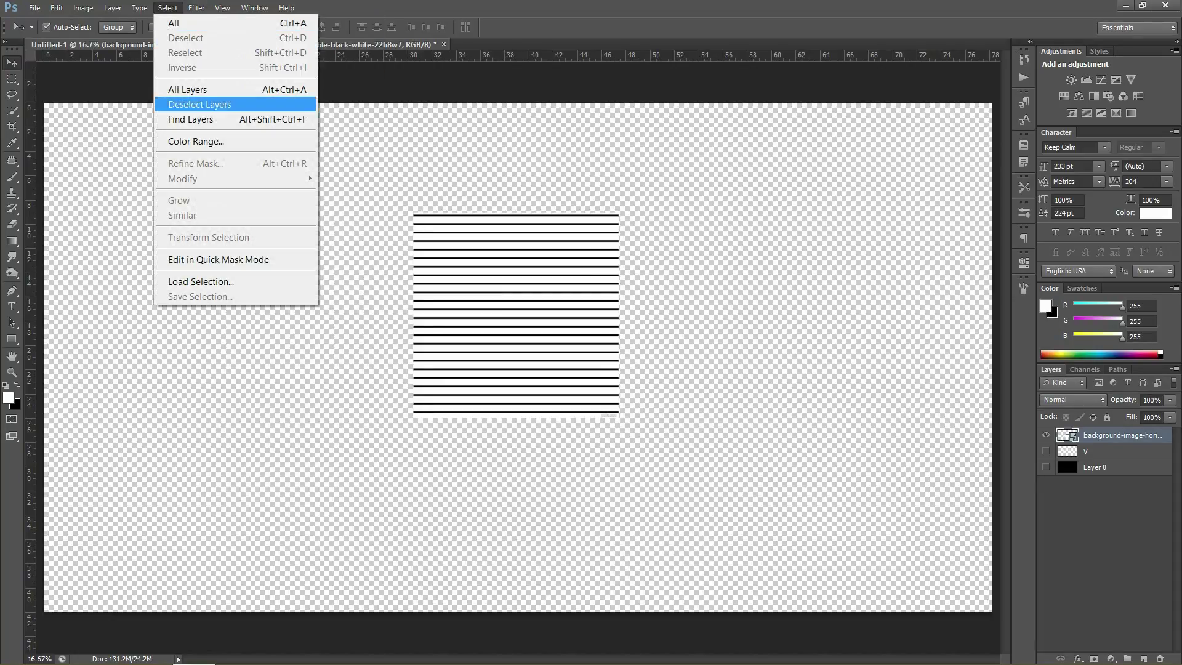
pyautogui.click(197, 141)
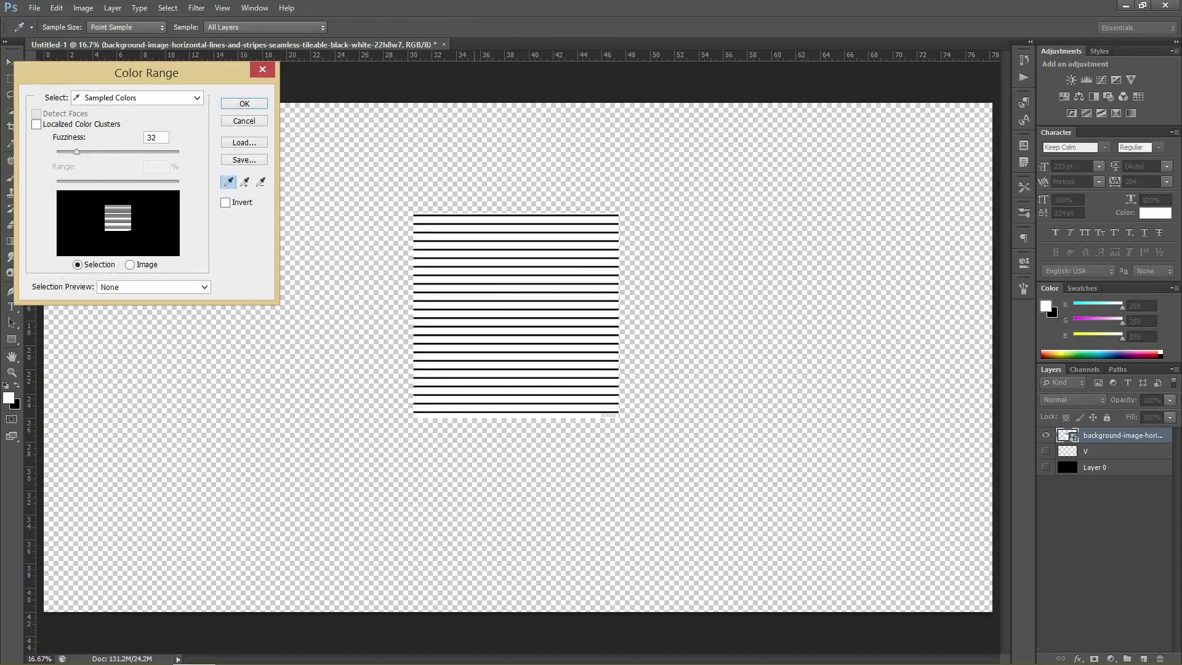
pyautogui.press('Escape')
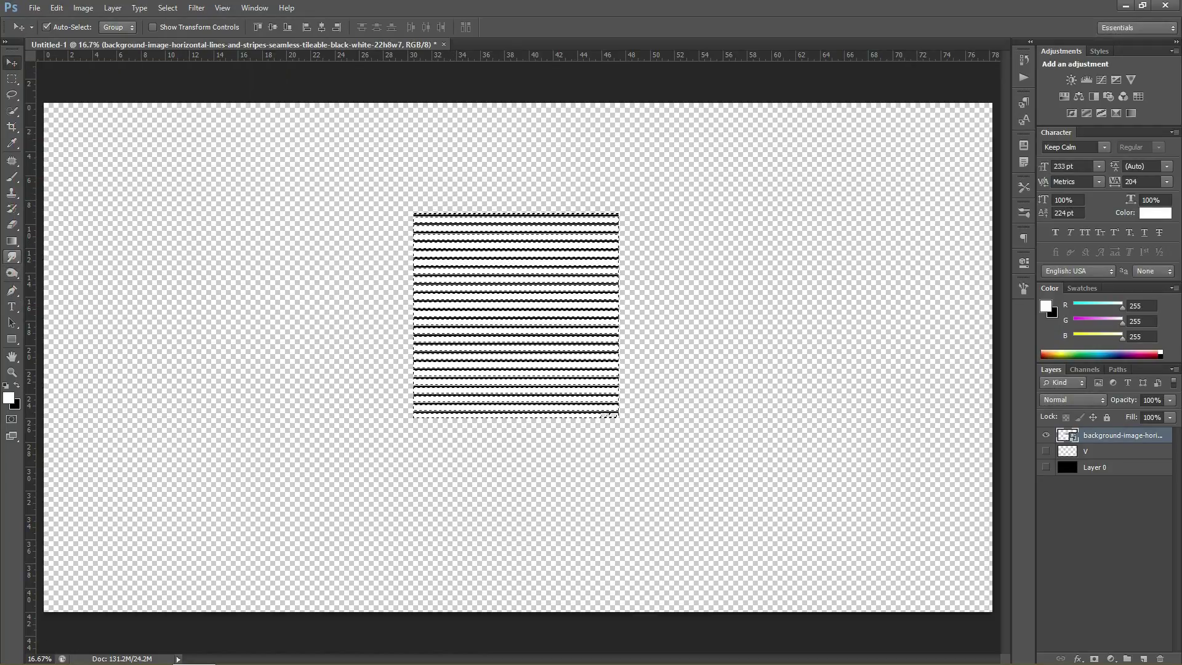
pyautogui.rightClick(1088, 435)
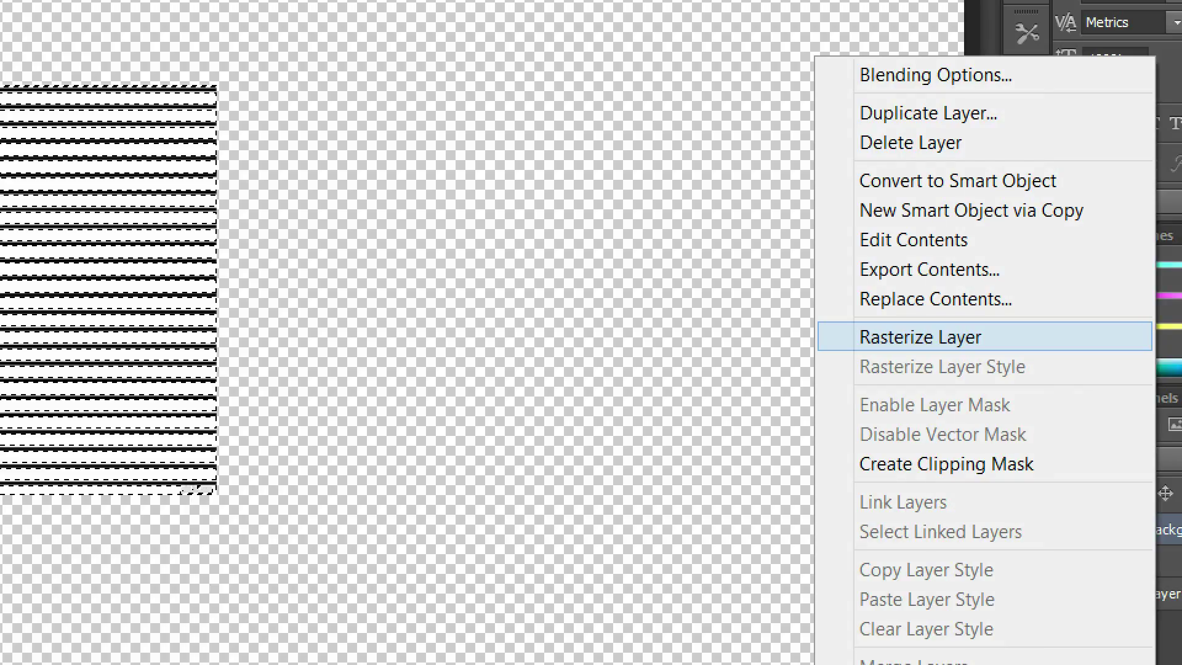
pyautogui.click(920, 337)
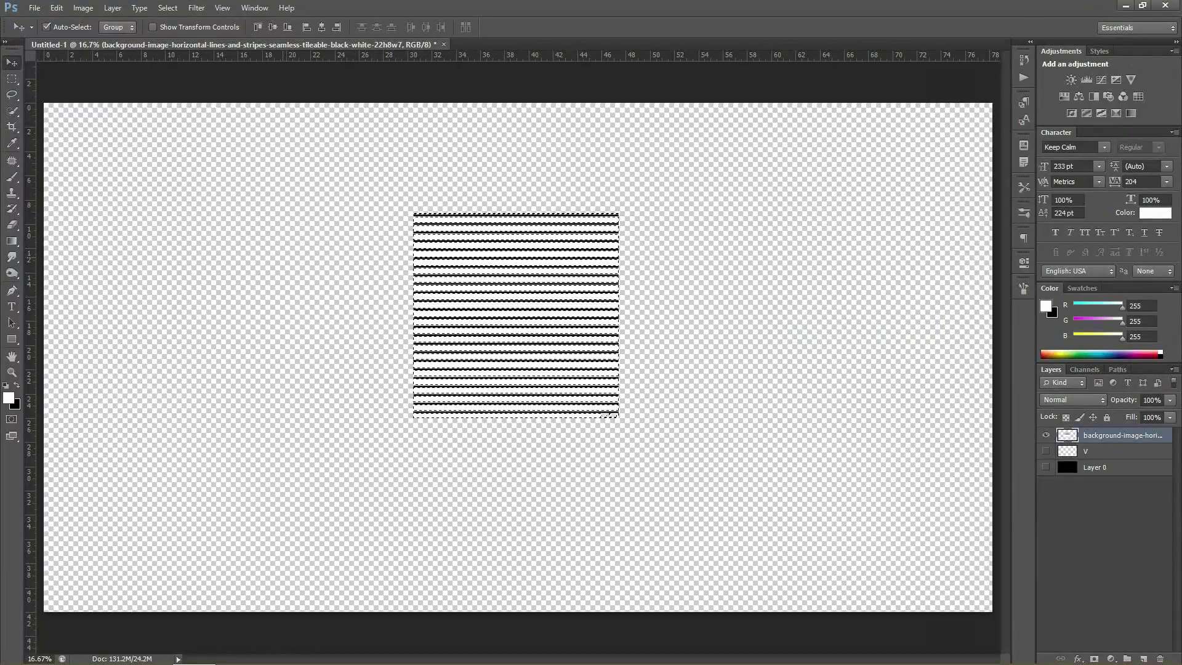
# Erase stray bits from the stripes, deselect, and show the text and black background layers
pyautogui.press('e')
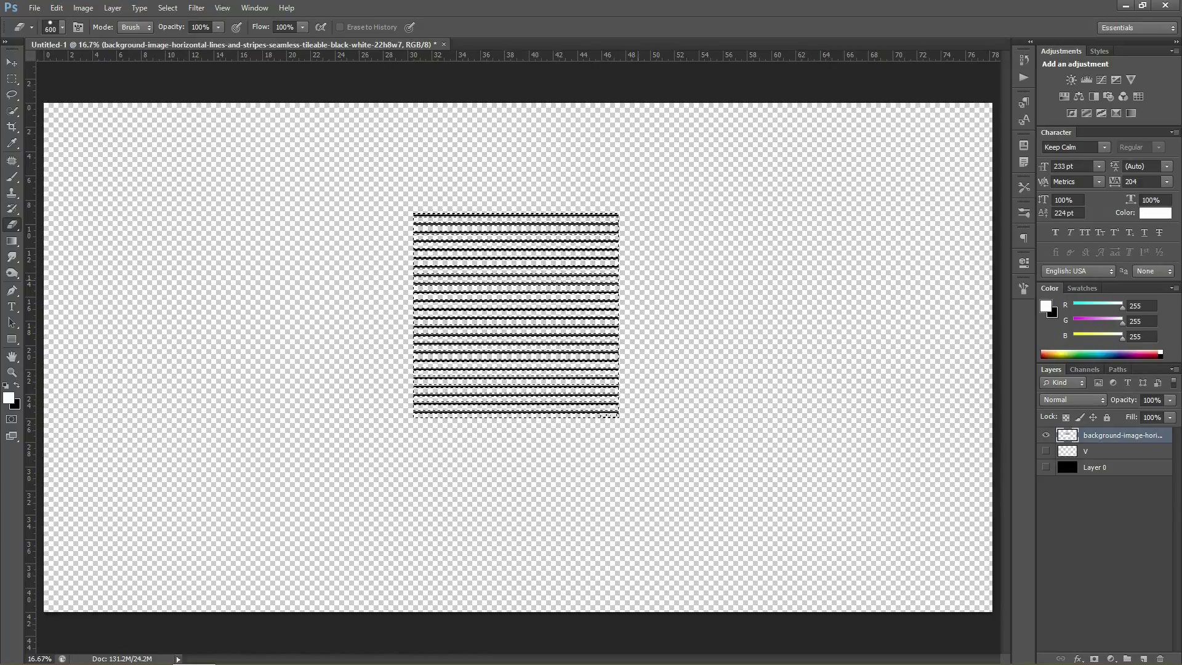
pyautogui.hotkey('ctrl', 'd')
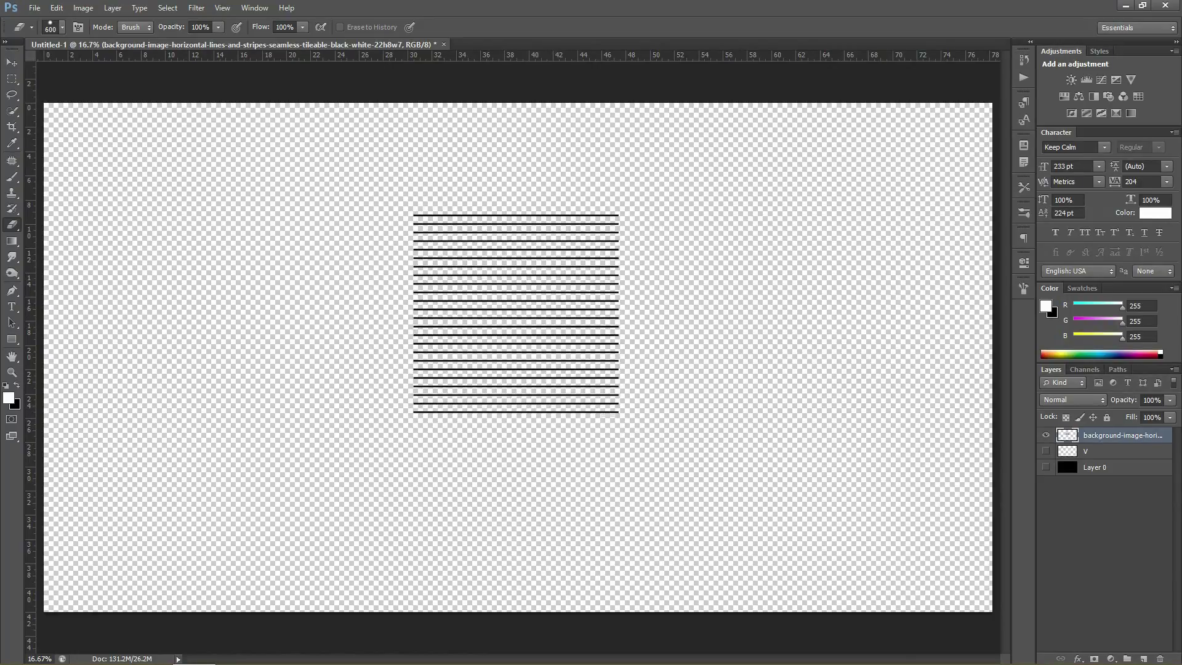
pyautogui.click(1045, 450)
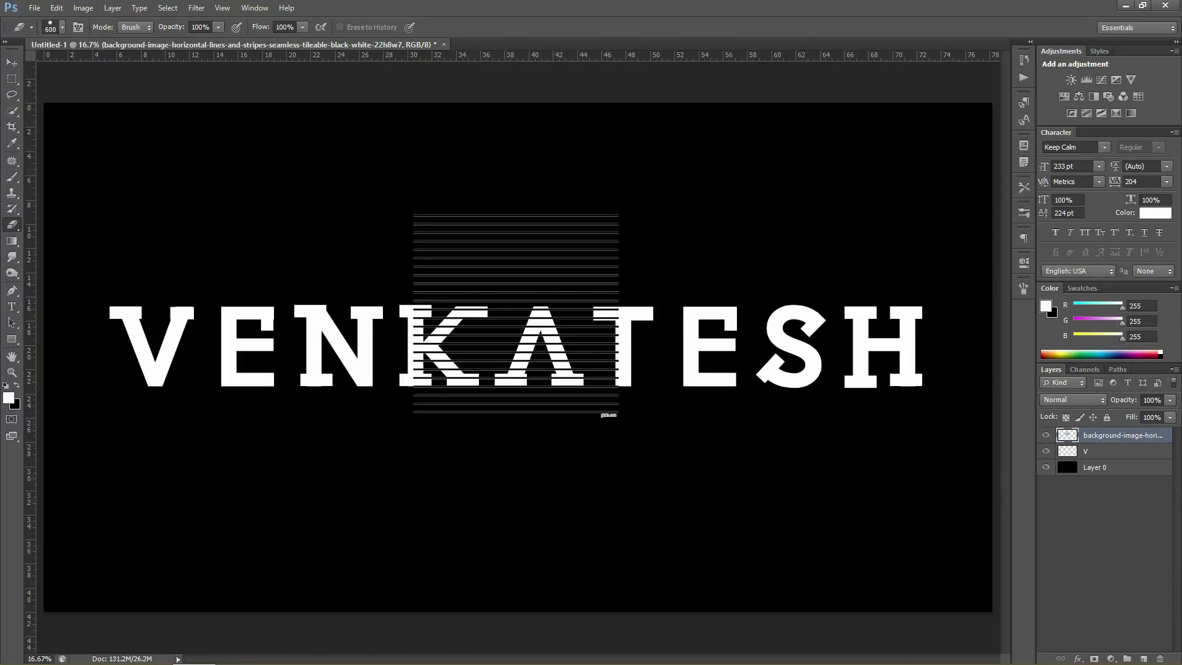
# Delete the stripes inside a rectangular area just below the text
pyautogui.click(12, 79)
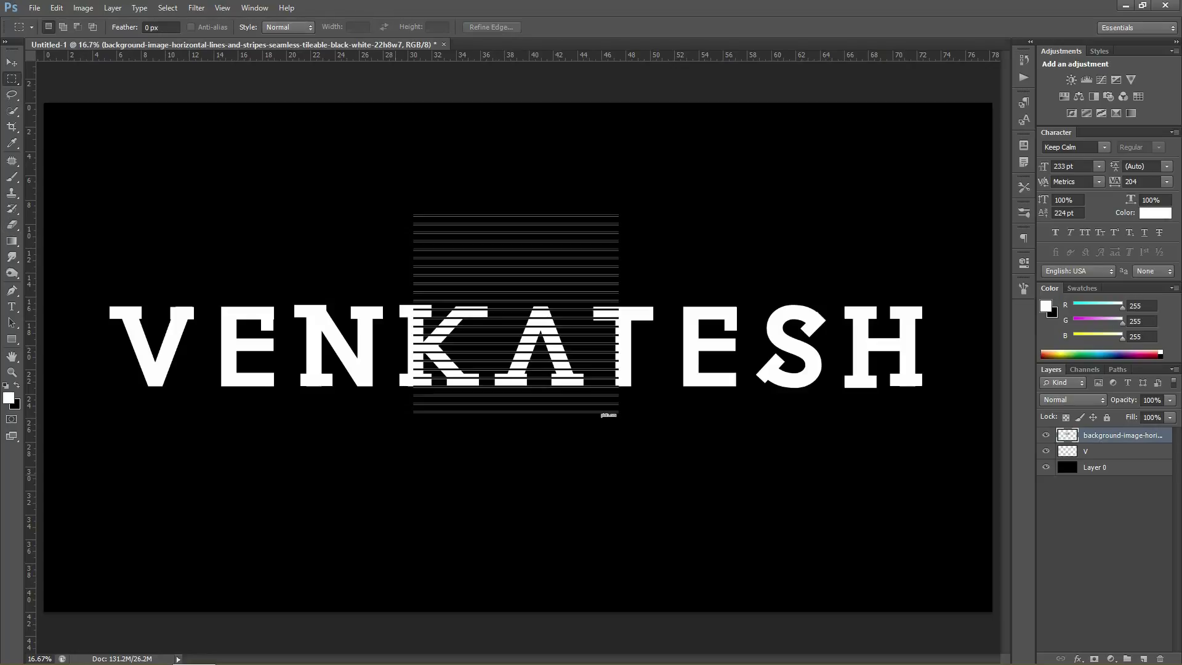
pyautogui.moveTo(351, 482); pyautogui.dragTo(720, 409)
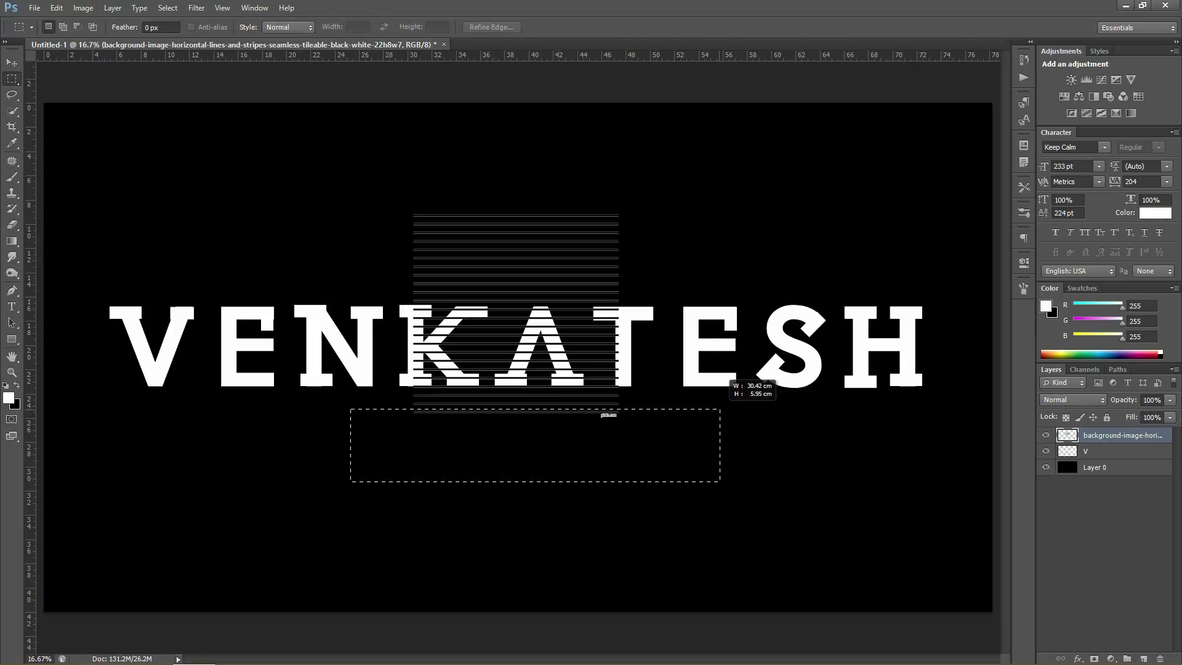
pyautogui.hotkey('ctrl', 'd')
pyautogui.hotkey('ctrl', 'z')
pyautogui.press('Delete')
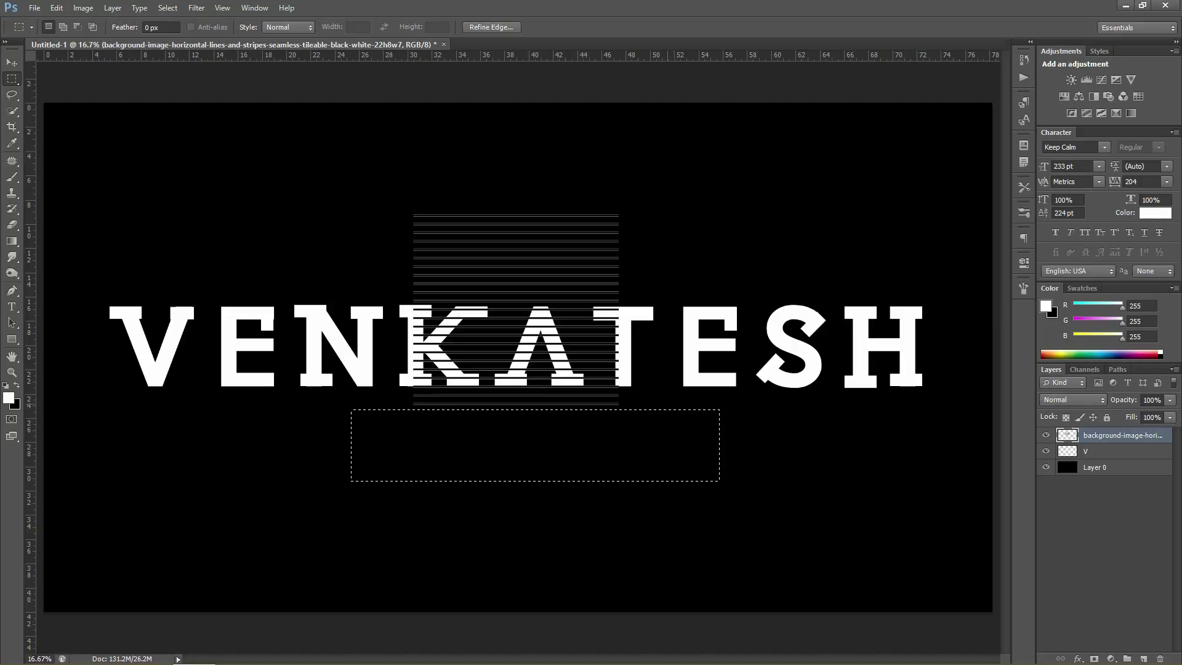
pyautogui.hotkey('ctrl', 'd')
pyautogui.press('b')
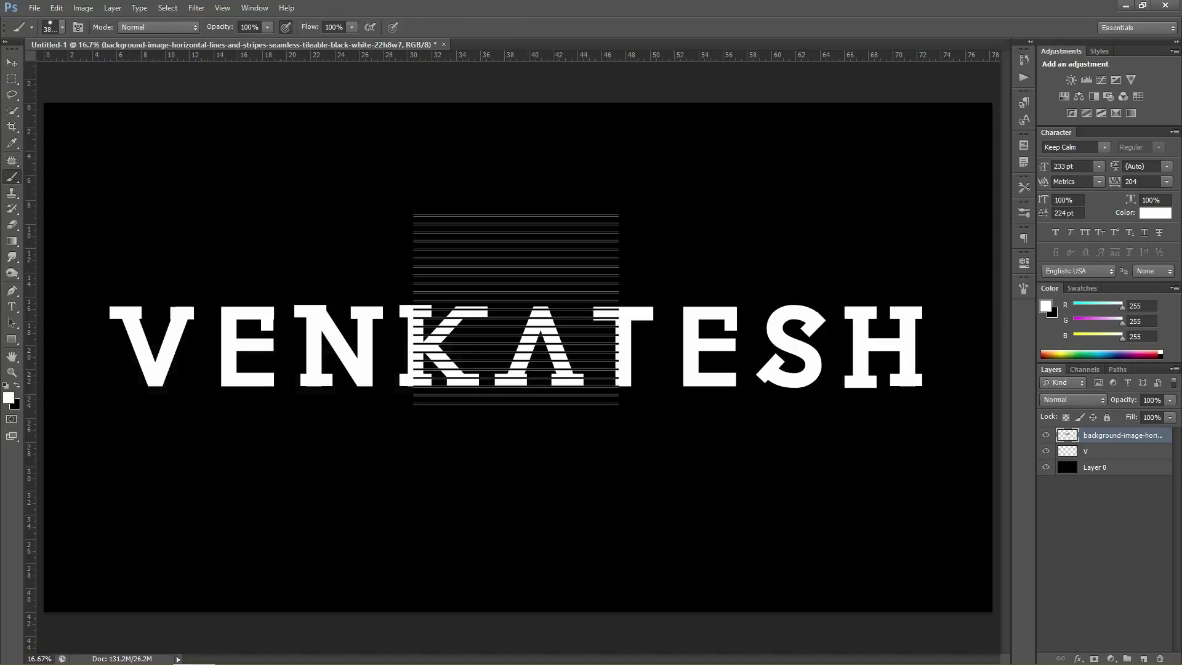
# Set the foreground to pale yellow #fde875 and fill the stripe pixels with it
pyautogui.click(8, 398)
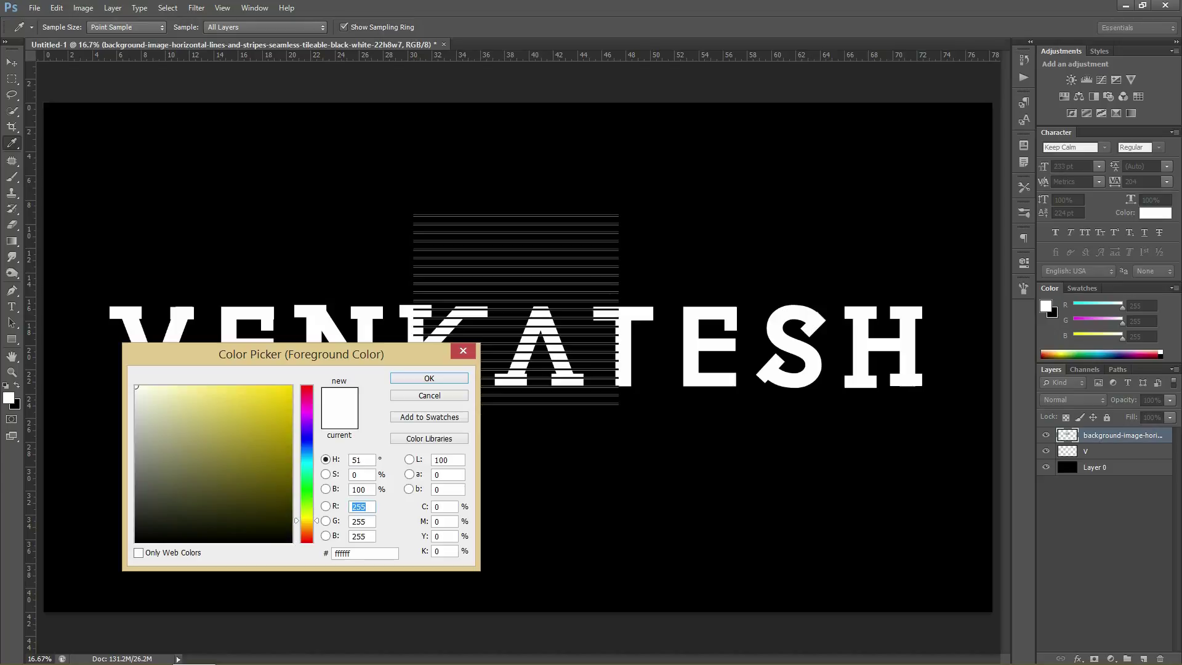
pyautogui.click(219, 387)
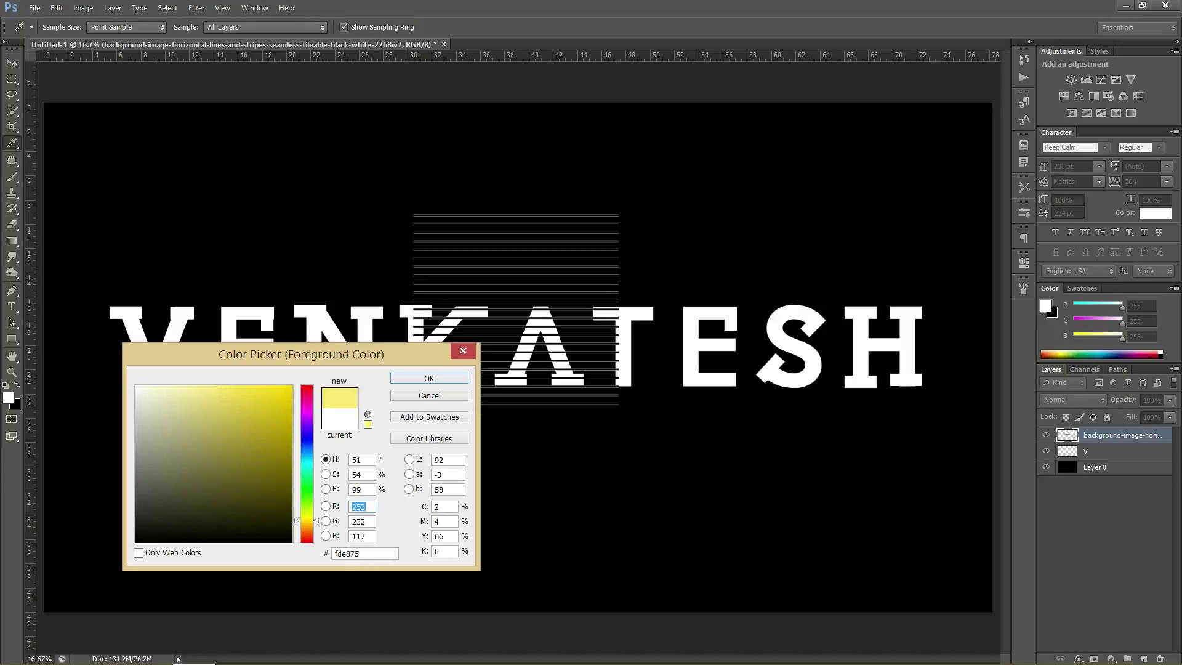
pyautogui.press('Return')
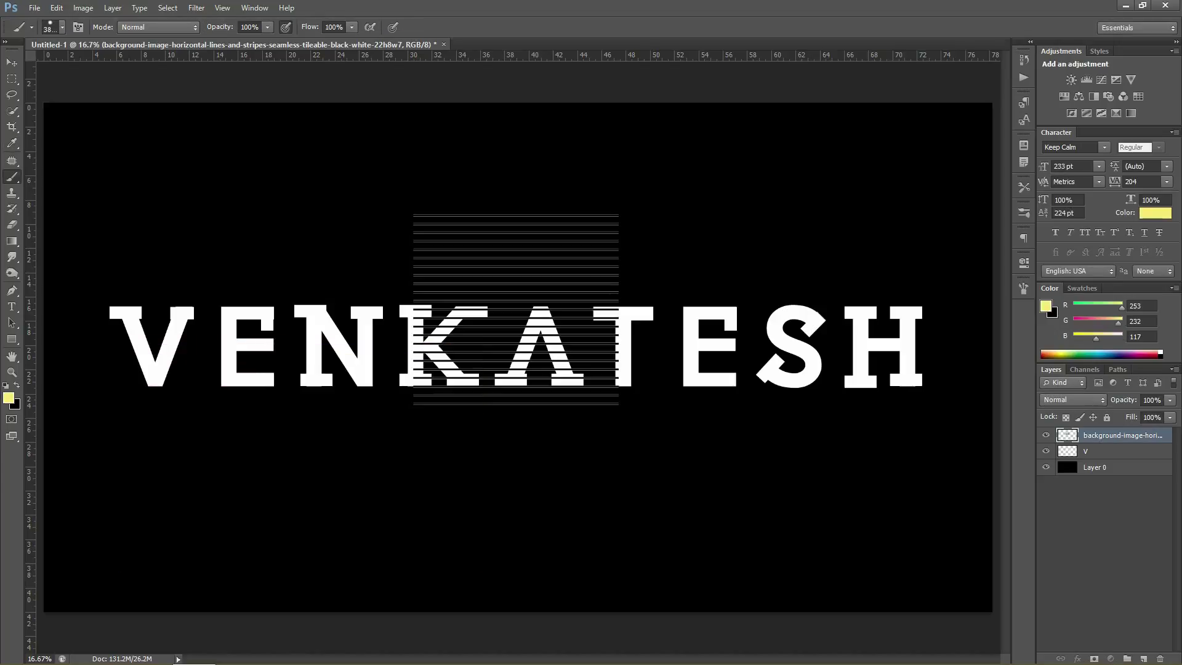
pyautogui.keyDown('ctrl'); pyautogui.click(1066, 435); pyautogui.keyUp('ctrl')
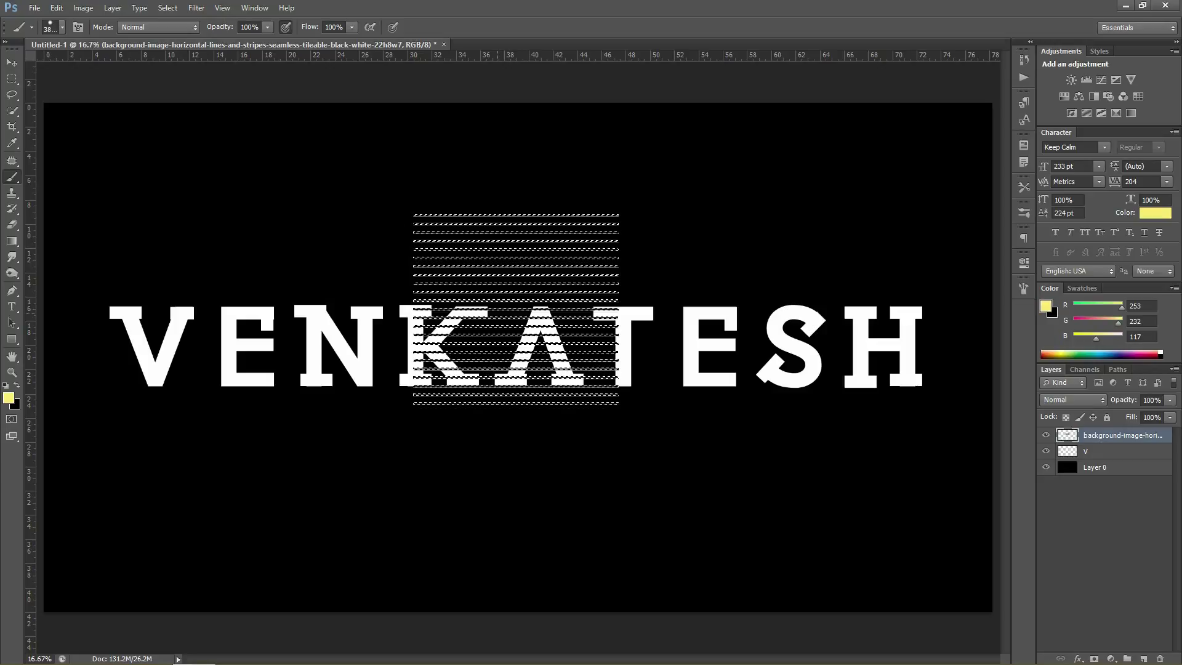
pyautogui.hotkey('alt', 'BackSpace')
pyautogui.hotkey('ctrl', 'd')
pyautogui.press('v')
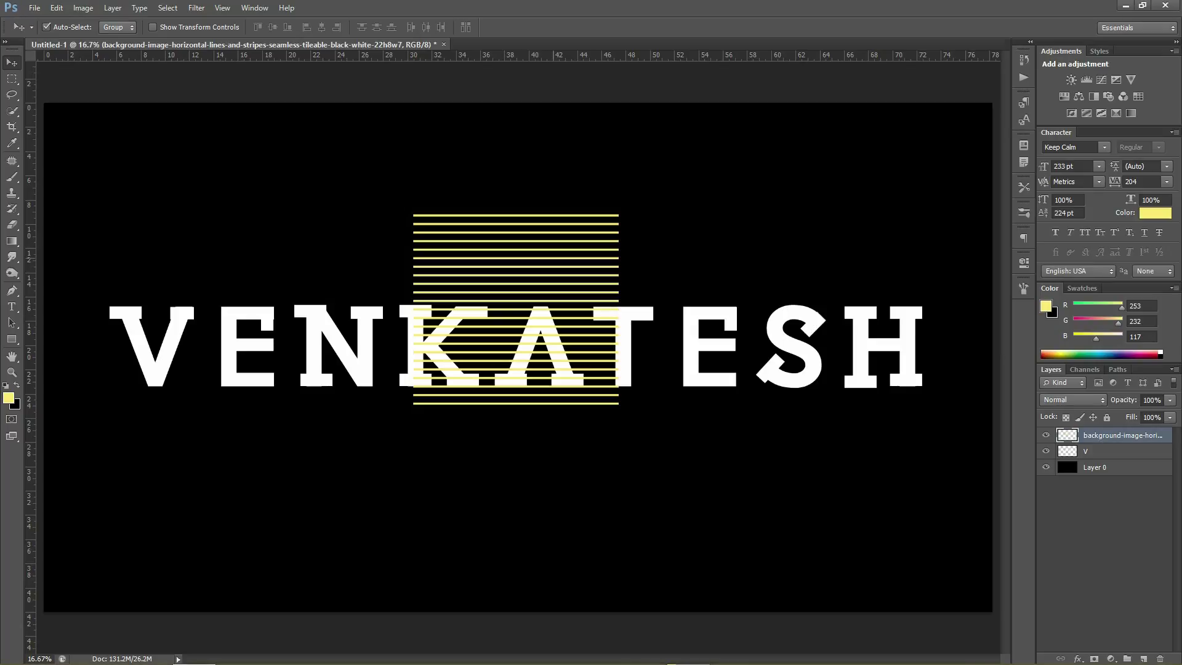
pyautogui.hotkey('ctrl', 't')
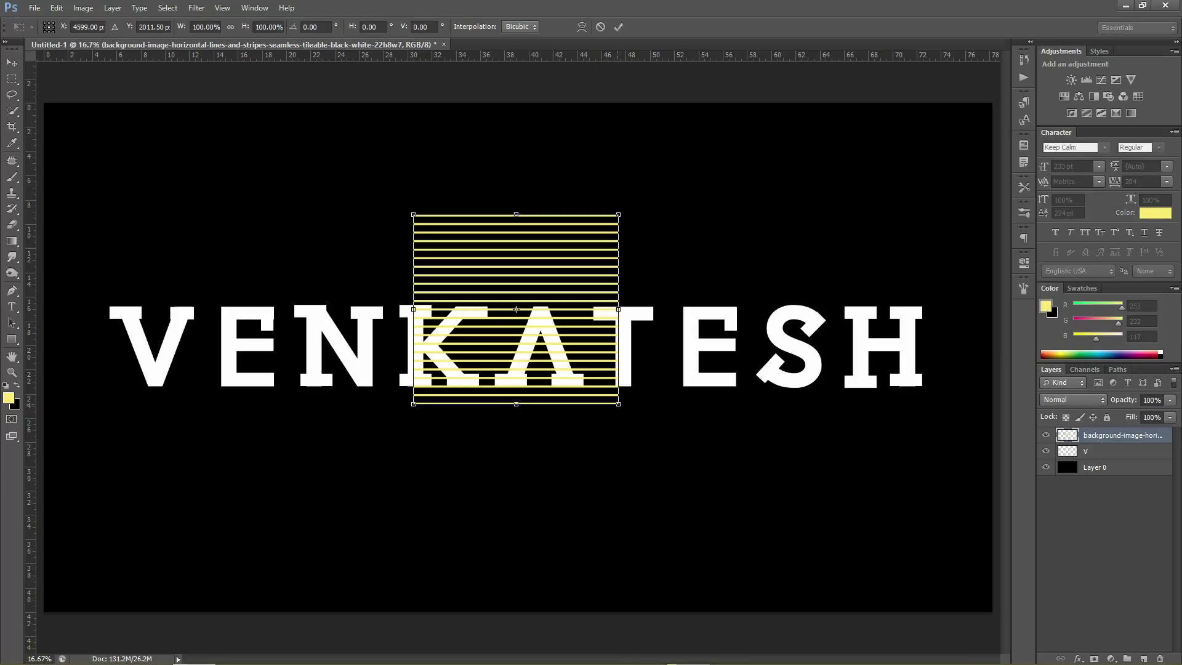
# Scale the stripes to about 36% and stretch them across the whole VENKATESH word
pyautogui.moveTo(618, 404)
pyautogui.keyDown('shift'); pyautogui.mouseDown()
pyautogui.moveTo(487, 283)
pyautogui.moveTo(960, 248)
pyautogui.mouseUp(); pyautogui.keyUp('shift')
pyautogui.moveTo(800, 249)
pyautogui.mouseDown()
pyautogui.moveTo(561, 270)
pyautogui.moveTo(481, 305)
pyautogui.mouseUp()
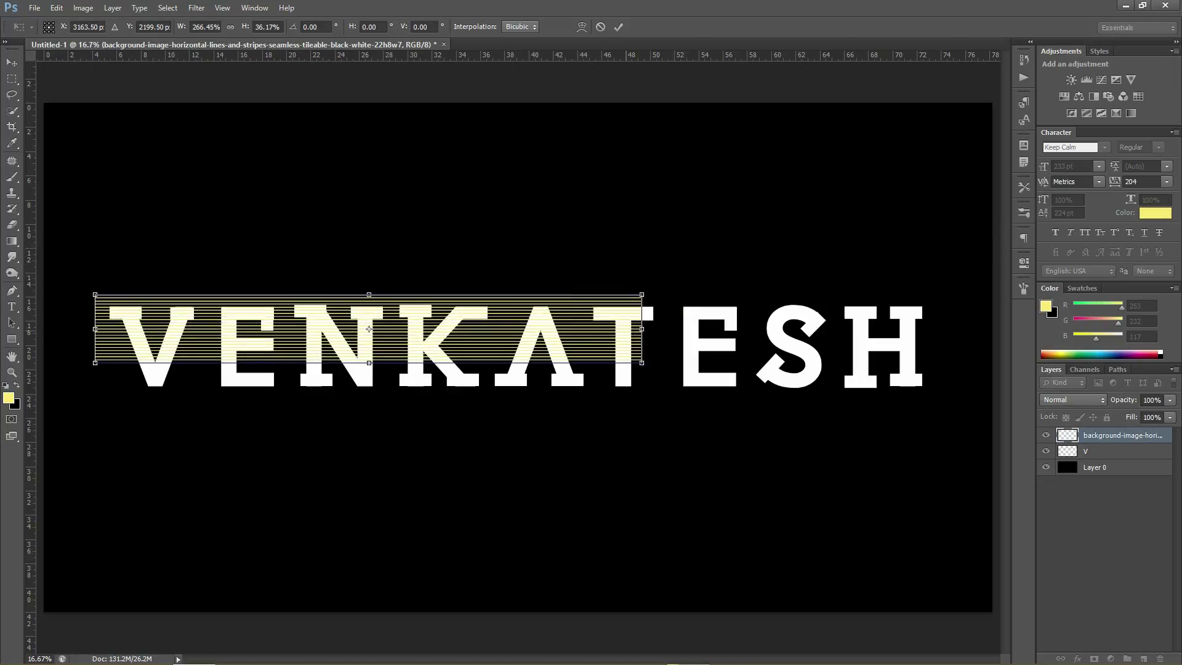
pyautogui.moveTo(642, 329); pyautogui.dragTo(936, 328)
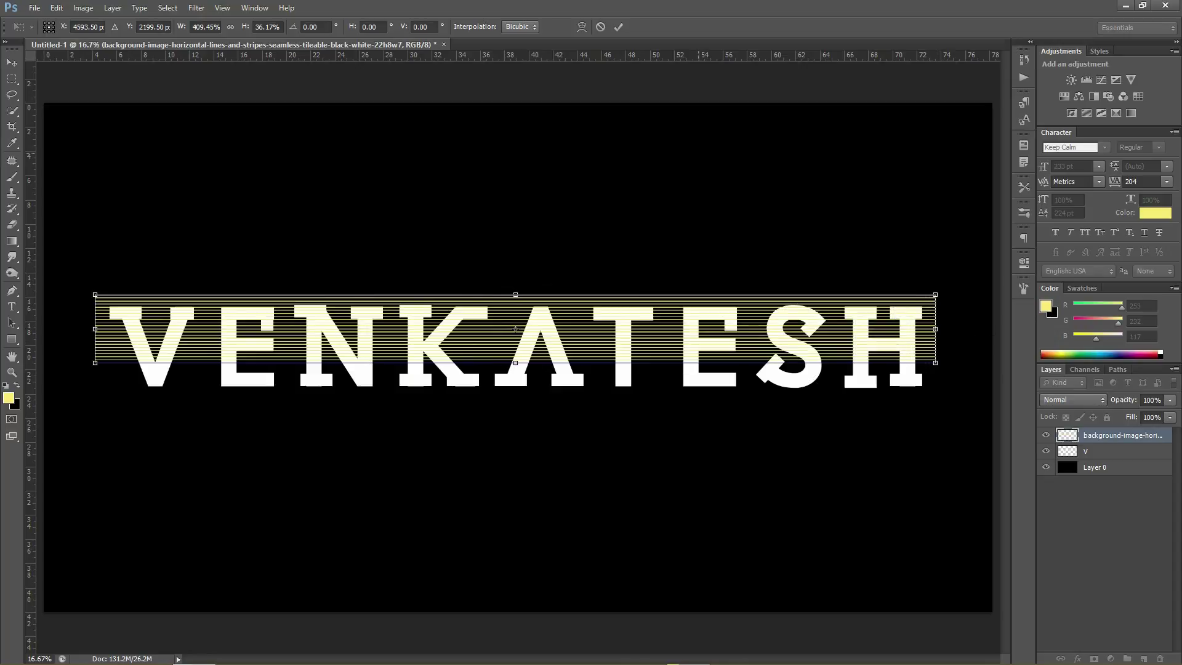
pyautogui.moveTo(515, 362); pyautogui.dragTo(515, 358)
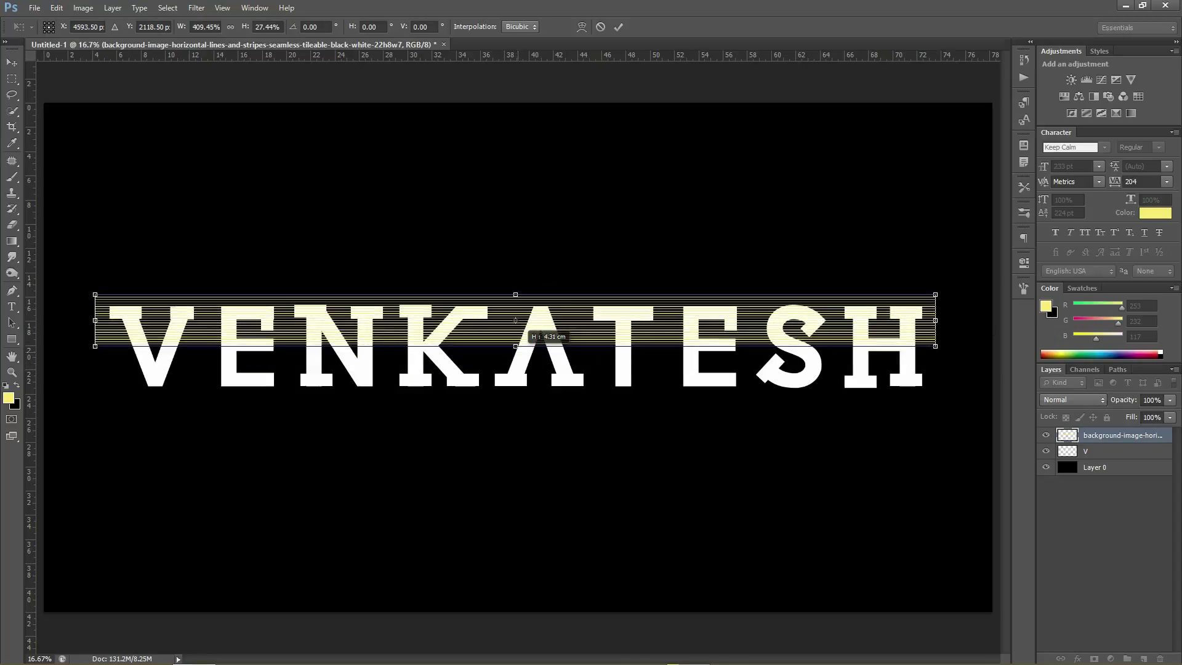
pyautogui.click(617, 26)
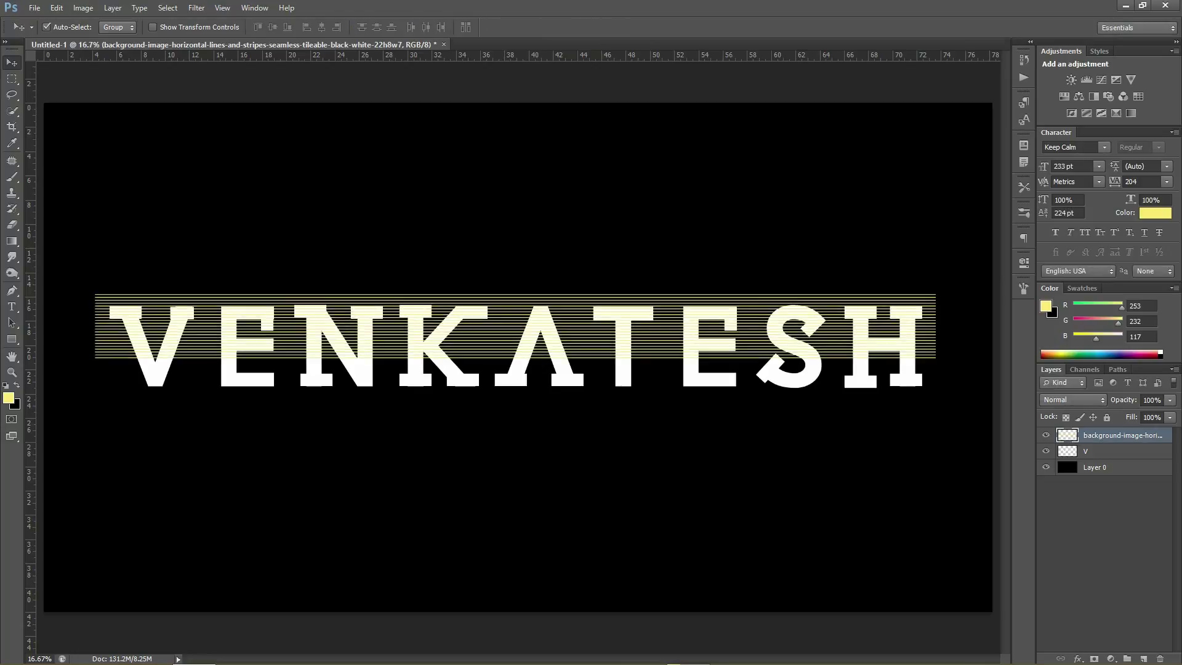
# Duplicate the stripes layer and move the copy down about 104 px
pyautogui.hotkey('ctrl', 'j')
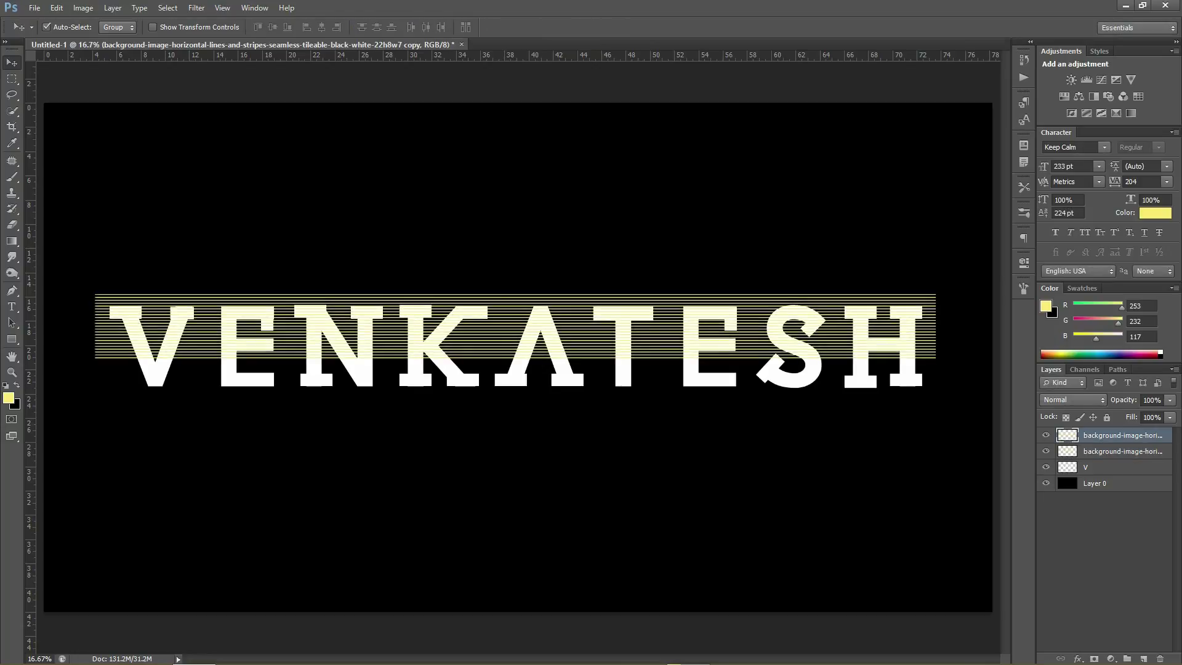
pyautogui.hotkey('ctrl', 't')
pyautogui.moveTo(654, 306); pyautogui.dragTo(654, 370)
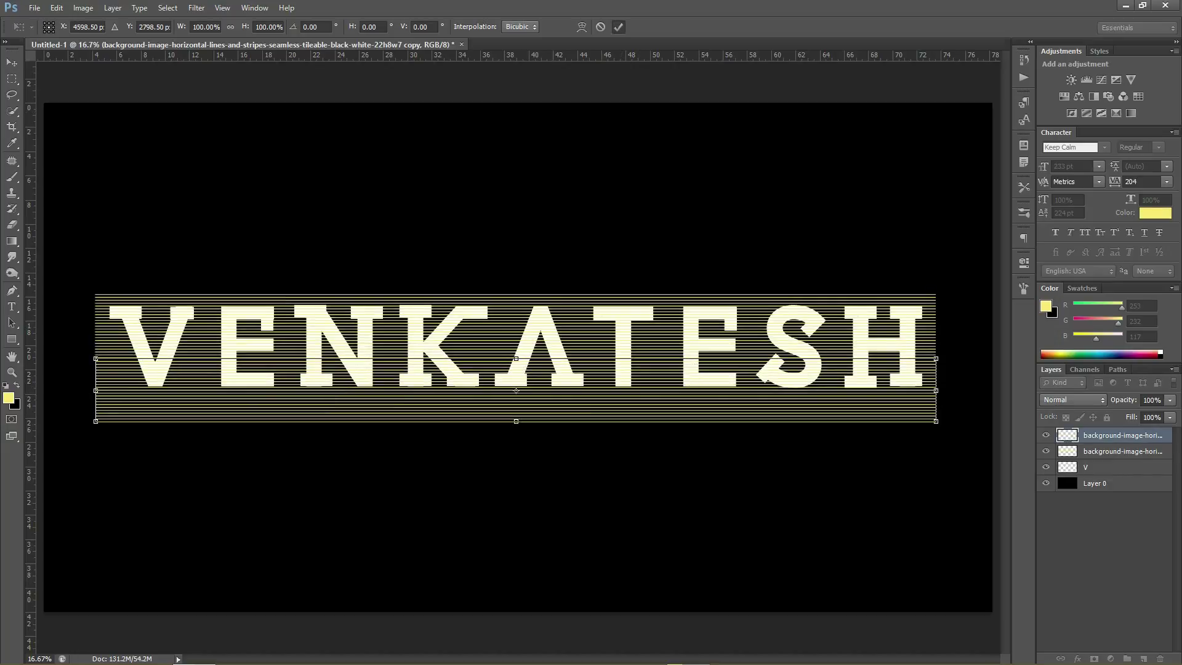
pyautogui.press('Return')
pyautogui.keyDown('shift'); pyautogui.click(1122, 451); pyautogui.keyUp('shift')
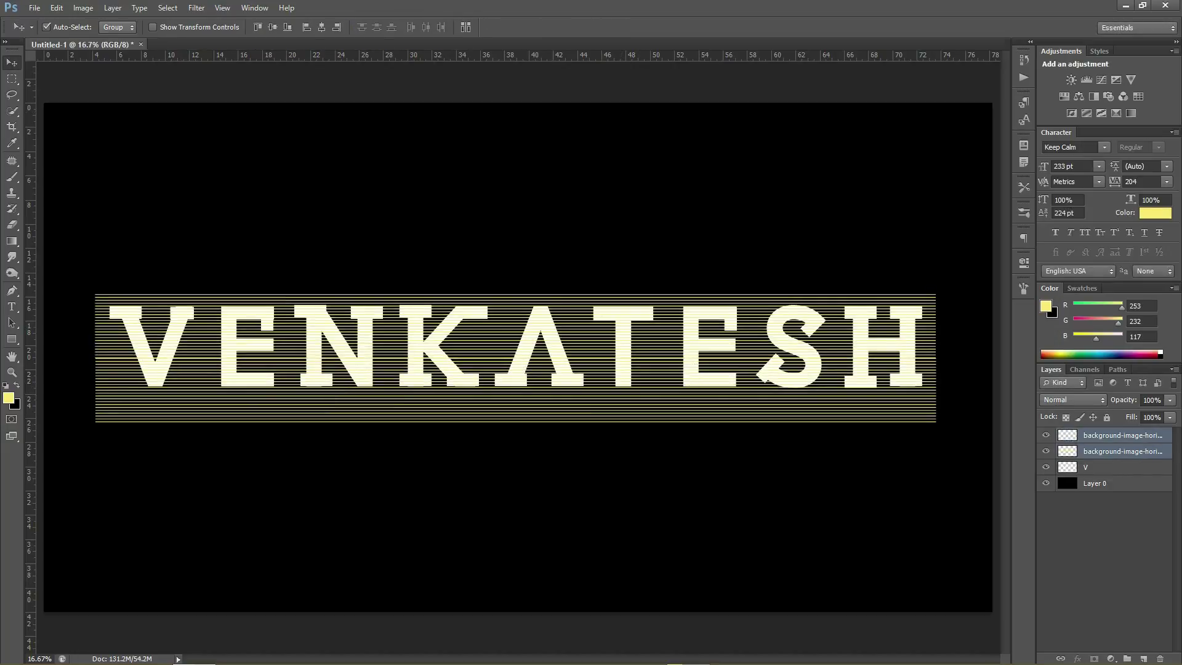
# Merge both stripe layers into one and clip it to the VENKATESH text
pyautogui.rightClick(1111, 451)
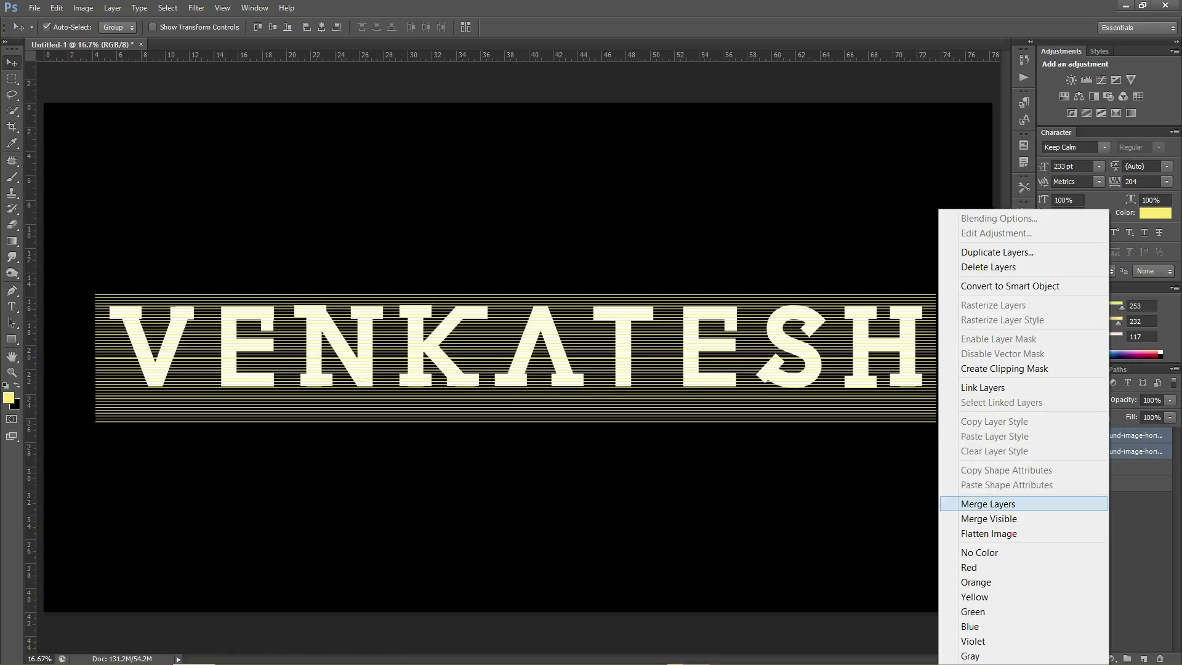
pyautogui.click(988, 503)
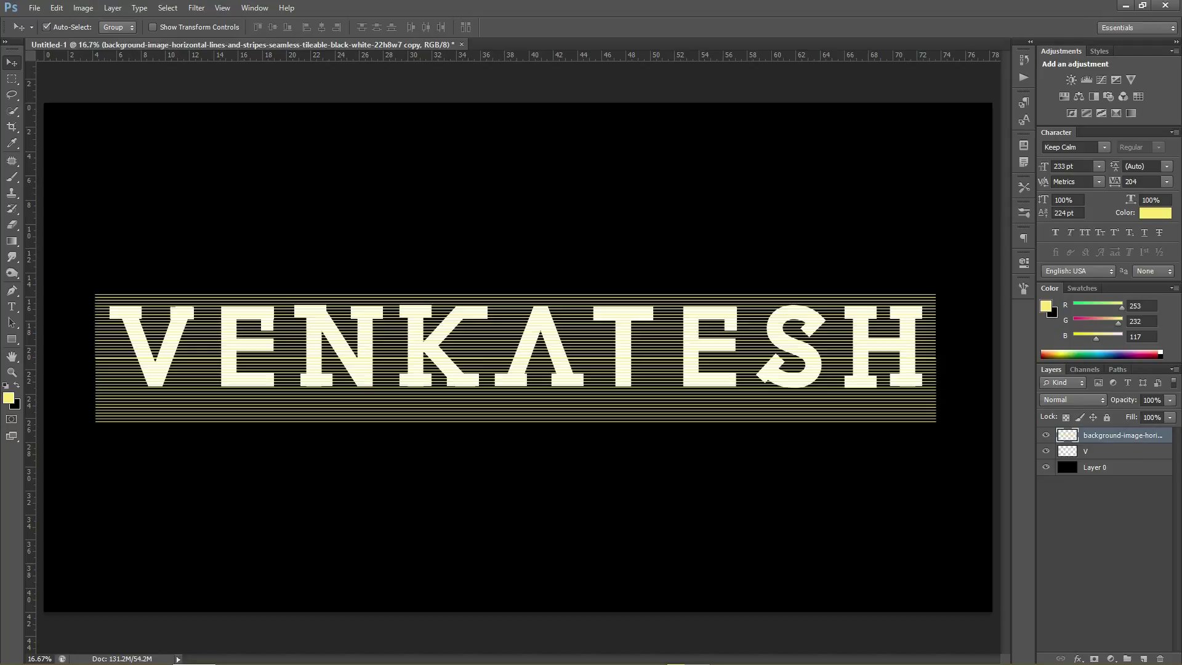
pyautogui.rightClick(1117, 435)
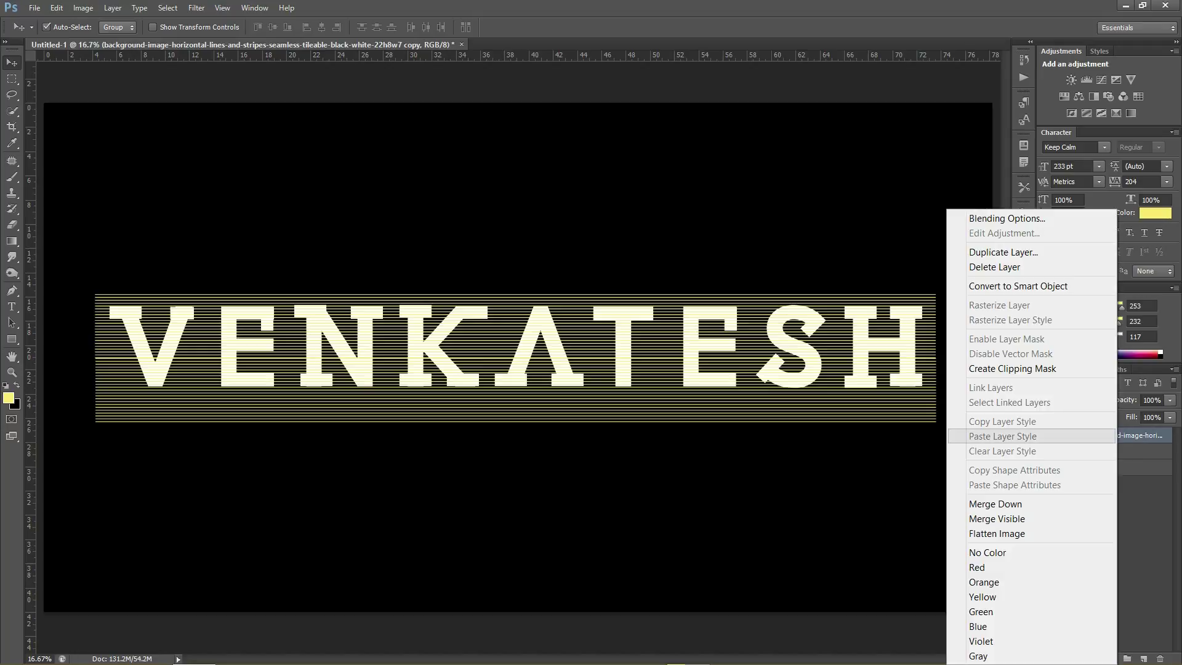
pyautogui.click(985, 368)
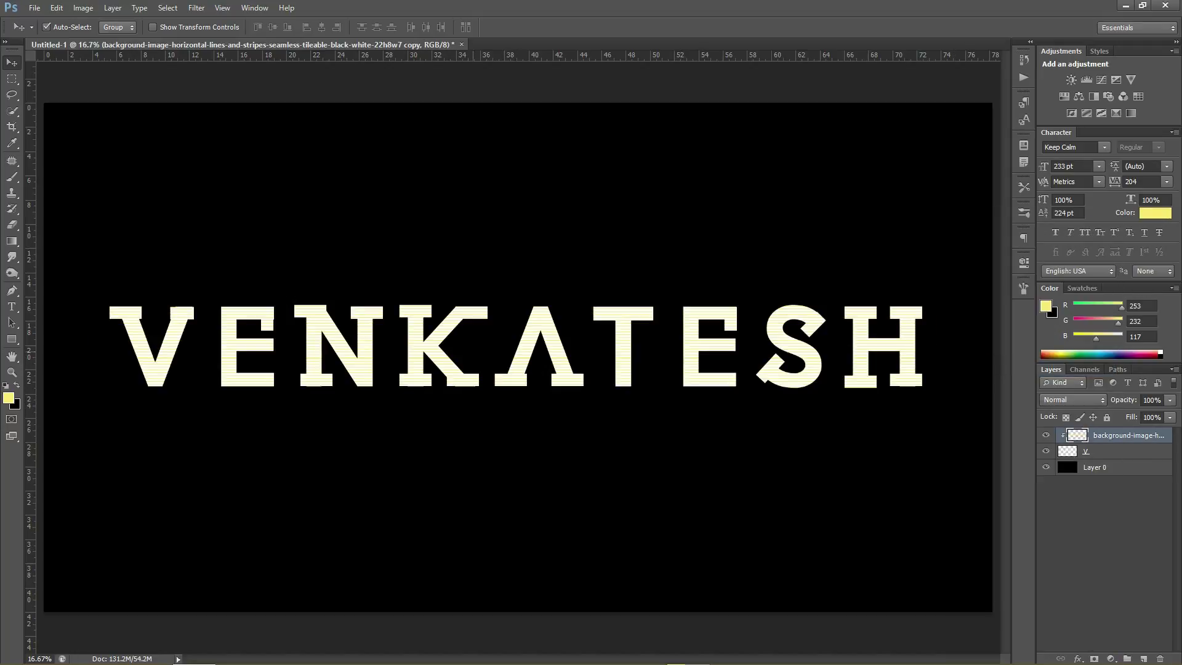
# Fit the canvas in view and nudge a thin strip across the letters slightly right
pyautogui.scroll(2, 411, 350)
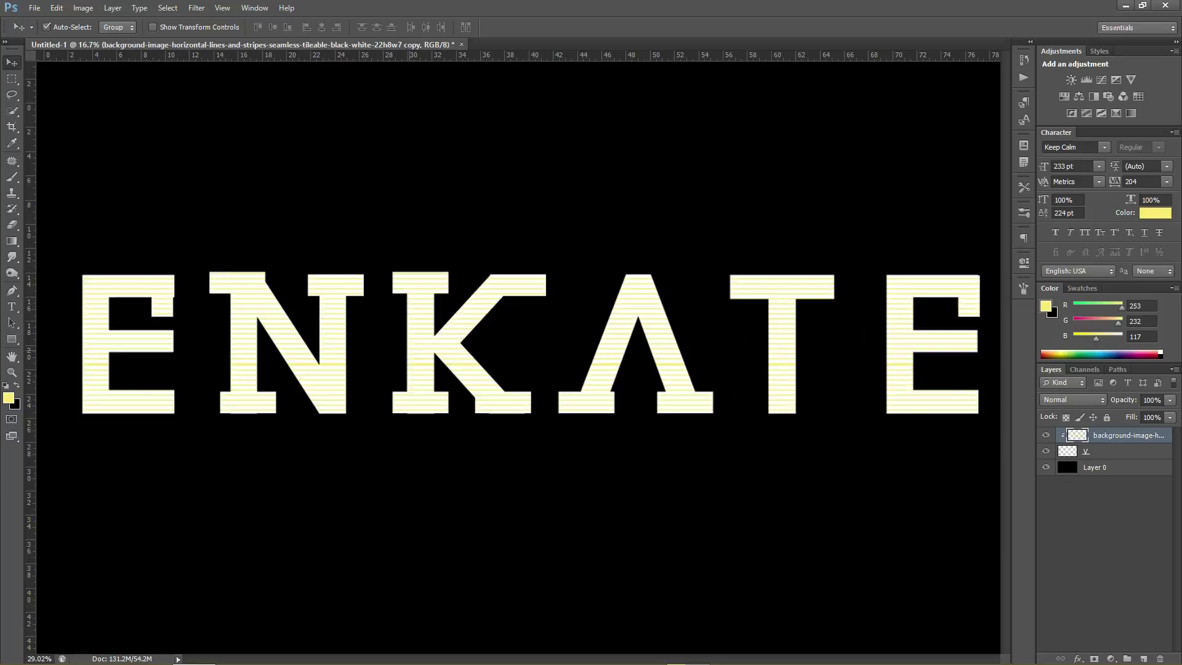
pyautogui.scroll(3, 529, 344)
pyautogui.scroll(-2, 529, 345)
pyautogui.scroll(-3, 529, 345)
pyautogui.scroll(1, 518, 357)
pyautogui.hotkey('ctrl', '0')
pyautogui.press('m')
pyautogui.moveTo(119, 332); pyautogui.dragTo(576, 334)
pyautogui.press('v')
pyautogui.hotkey('shift', 'Right')
pyautogui.hotkey('shift', 'Right')
pyautogui.hotkey('shift', 'Right')
pyautogui.hotkey('ctrl', 'd')
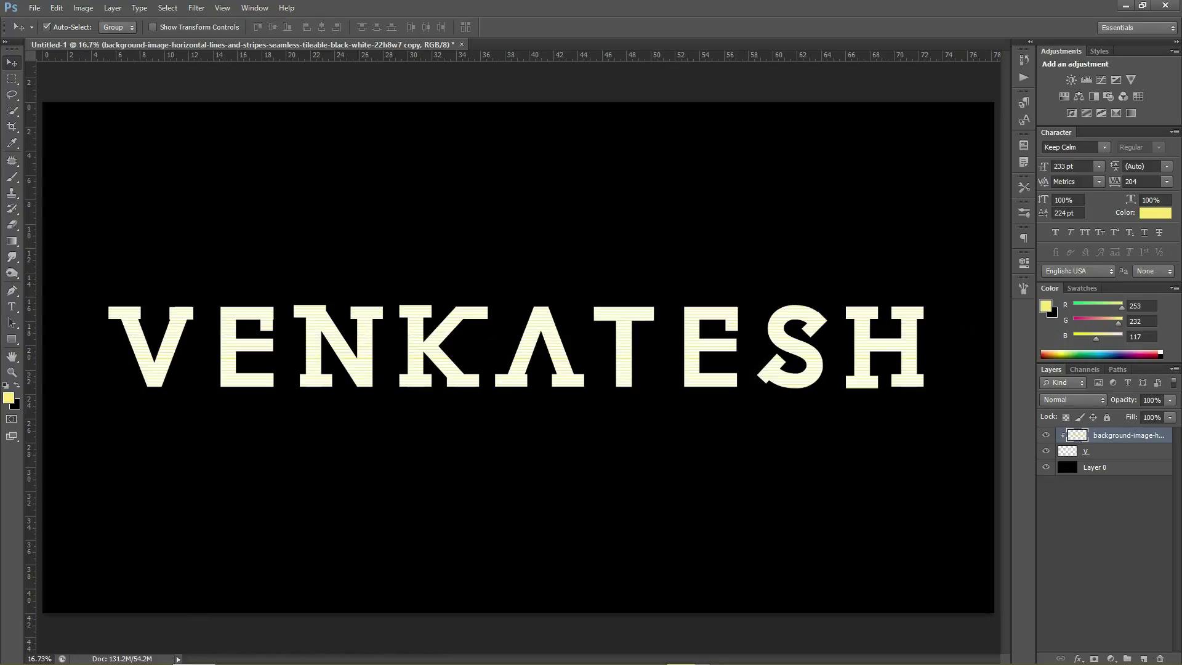
# Merge the striped layer and the VENKATESH text layer into one
pyautogui.hotkey('alt', '[')
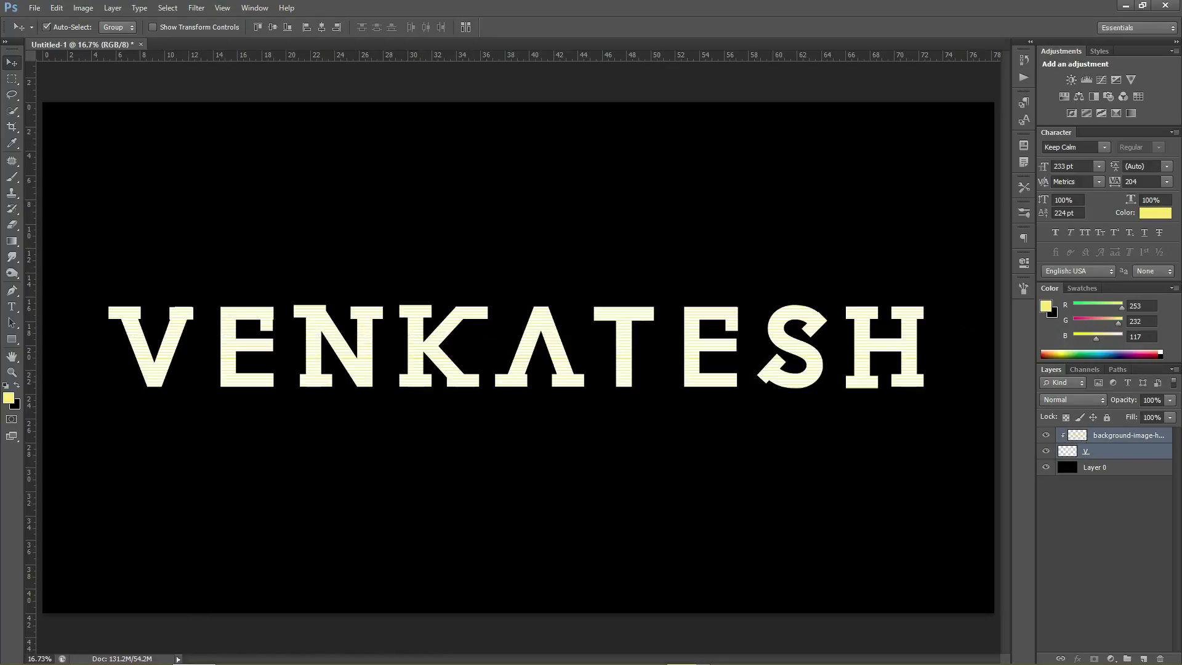
pyautogui.rightClick(1100, 451)
pyautogui.click(976, 504)
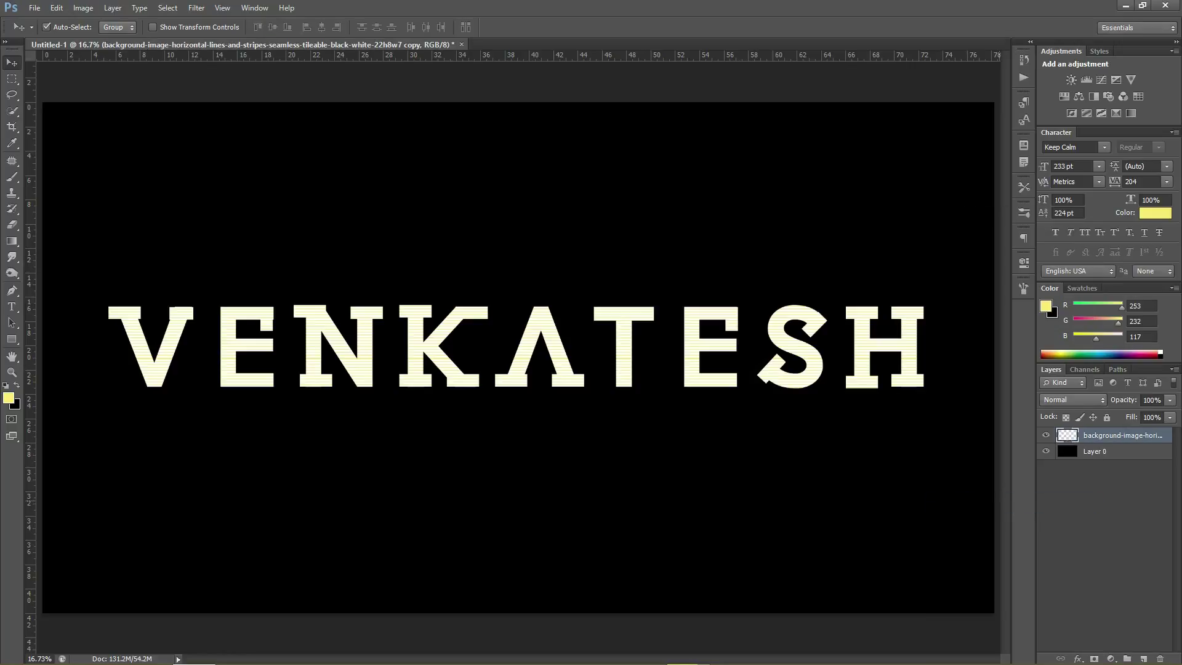
# Reset default colours and offset thin slivers across VENK, the A and T, and near the S
pyautogui.press('m')
pyautogui.moveTo(117, 336); pyautogui.dragTo(472, 338)
pyautogui.press('v')
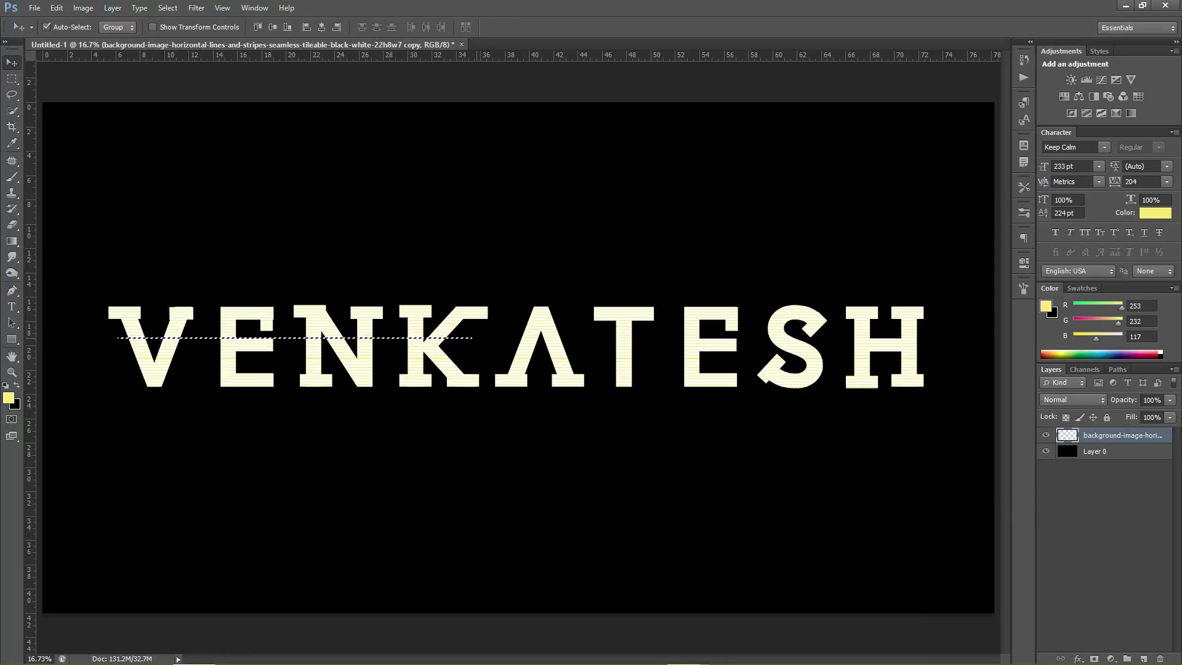
pyautogui.press('d')
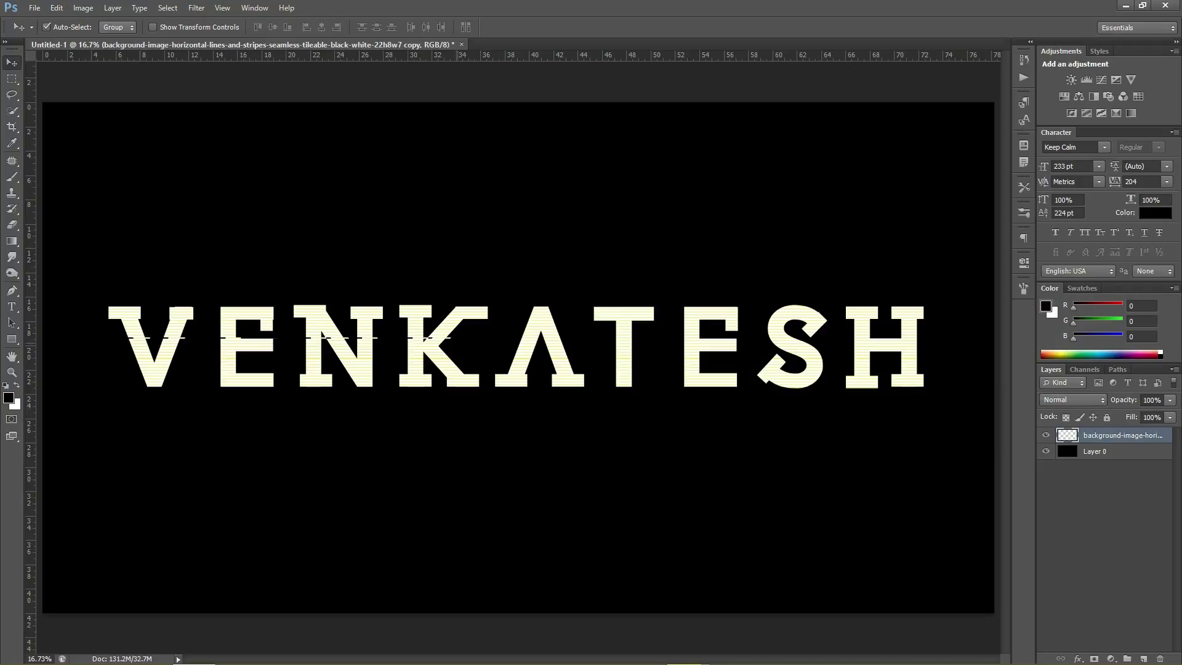
pyautogui.press('m')
pyautogui.moveTo(511, 347); pyautogui.dragTo(655, 348)
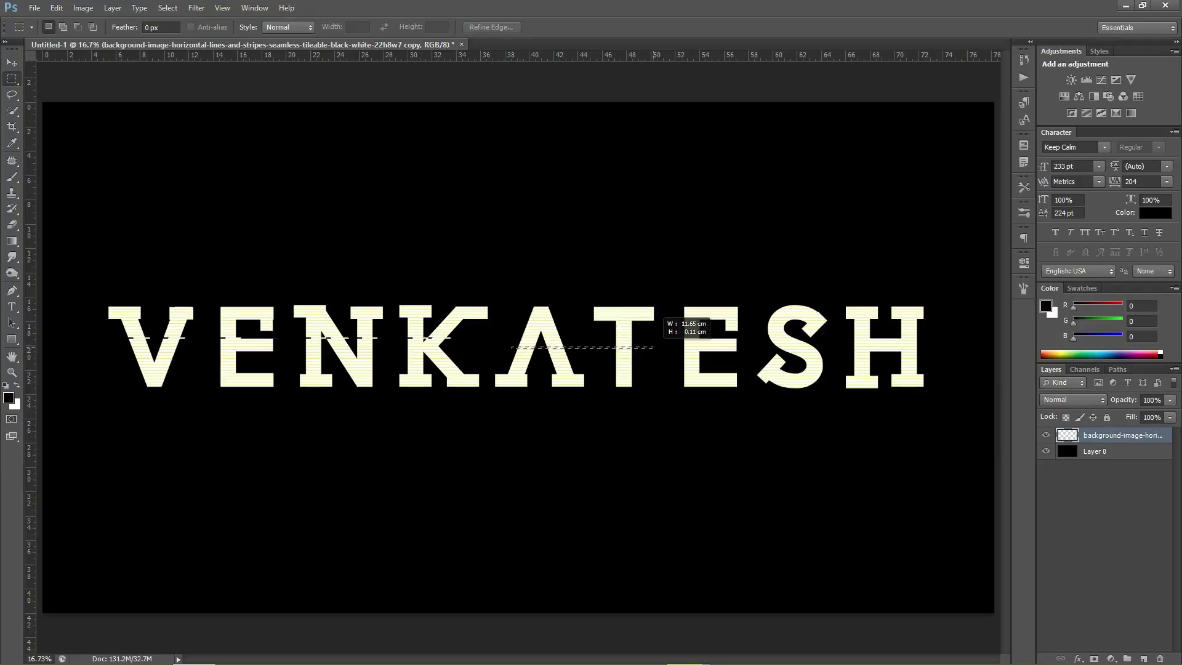
pyautogui.press('v')
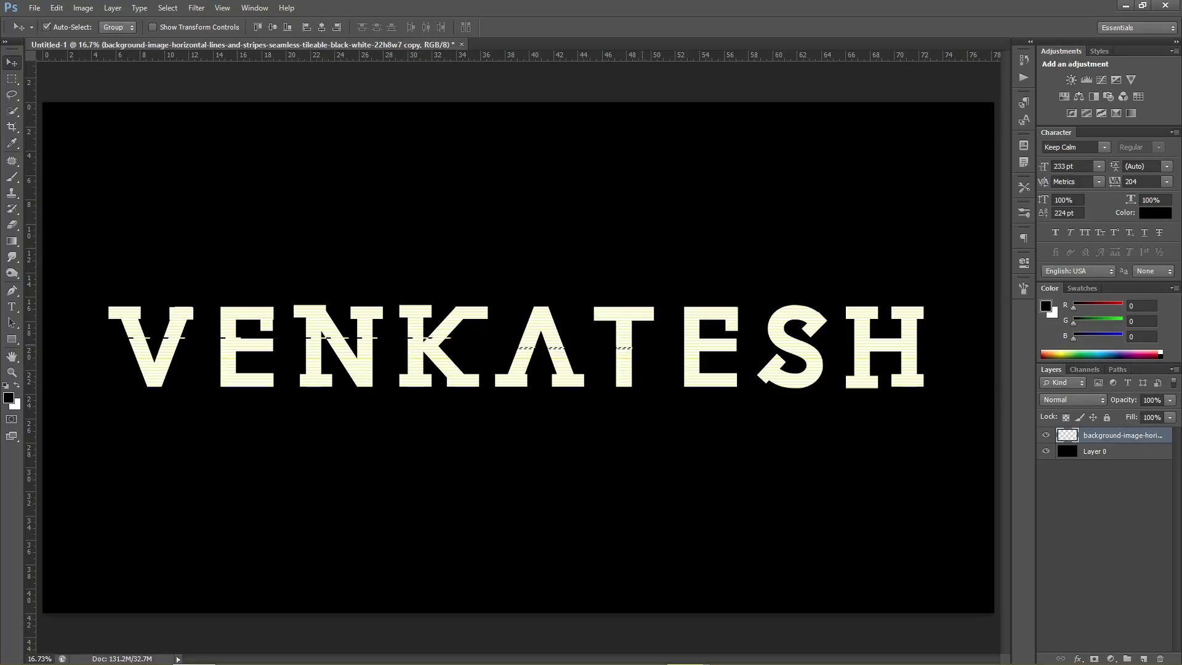
pyautogui.press('m')
pyautogui.moveTo(666, 362); pyautogui.dragTo(763, 363)
pyautogui.press('v')
# Offset pieces of the H, the A's right foot and K's bottom, and nudge the E's bottom down
pyautogui.press('m')
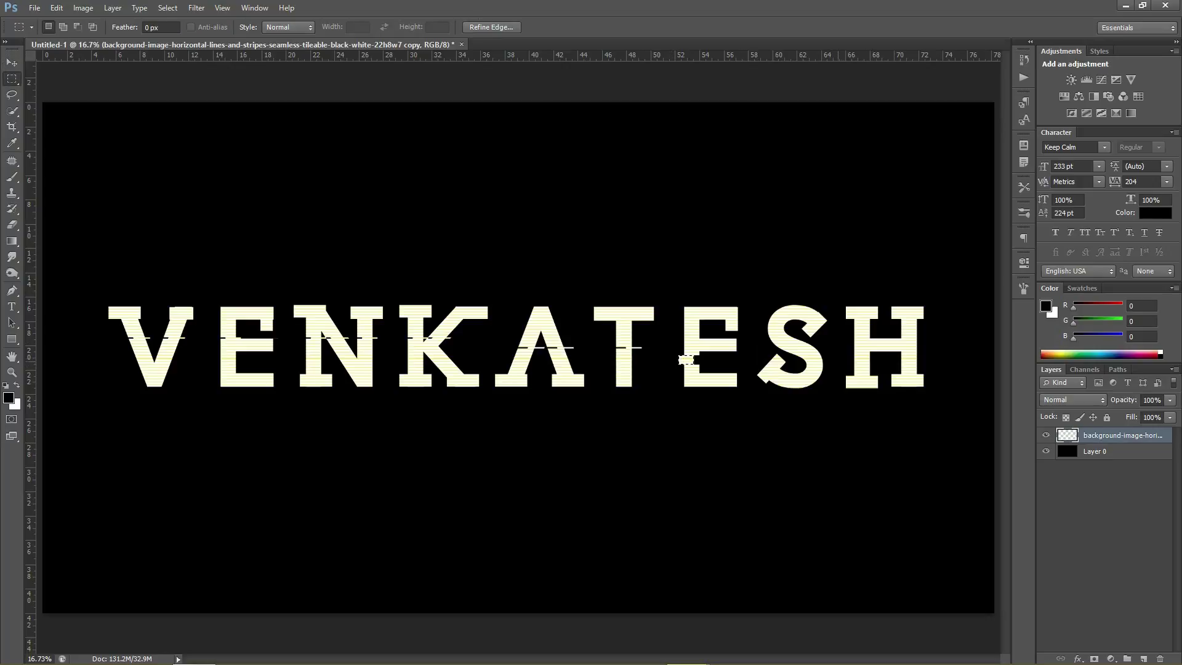
pyautogui.moveTo(842, 356); pyautogui.dragTo(886, 373)
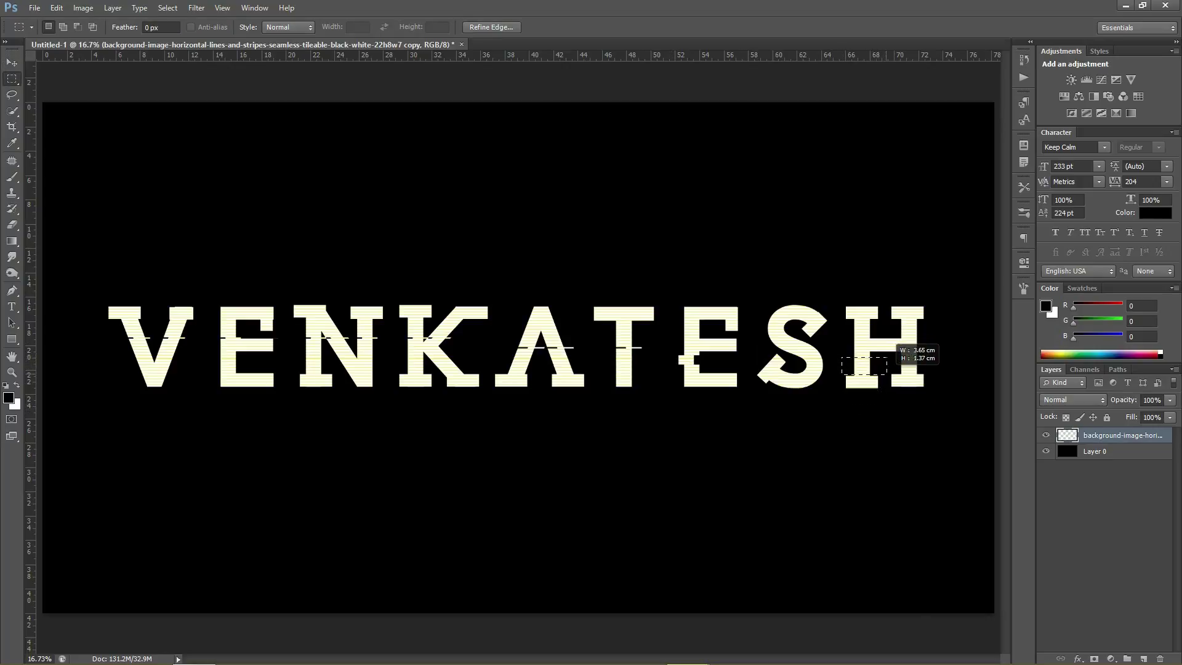
pyautogui.press('v')
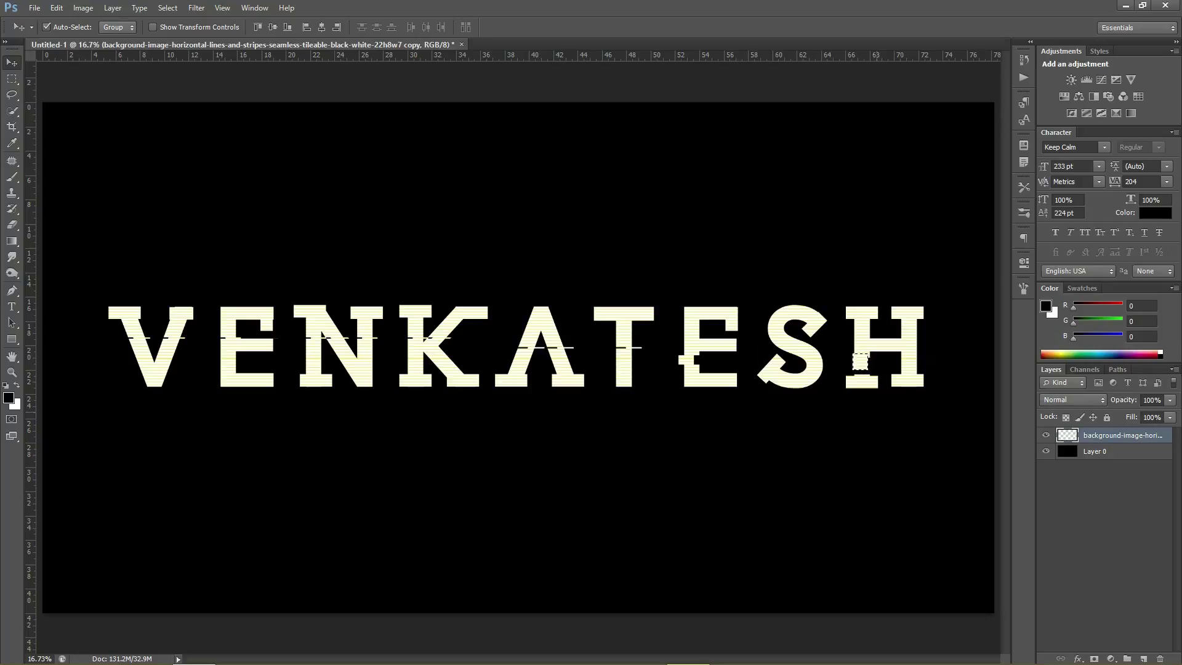
pyautogui.press('m')
pyautogui.moveTo(552, 371); pyautogui.dragTo(584, 389)
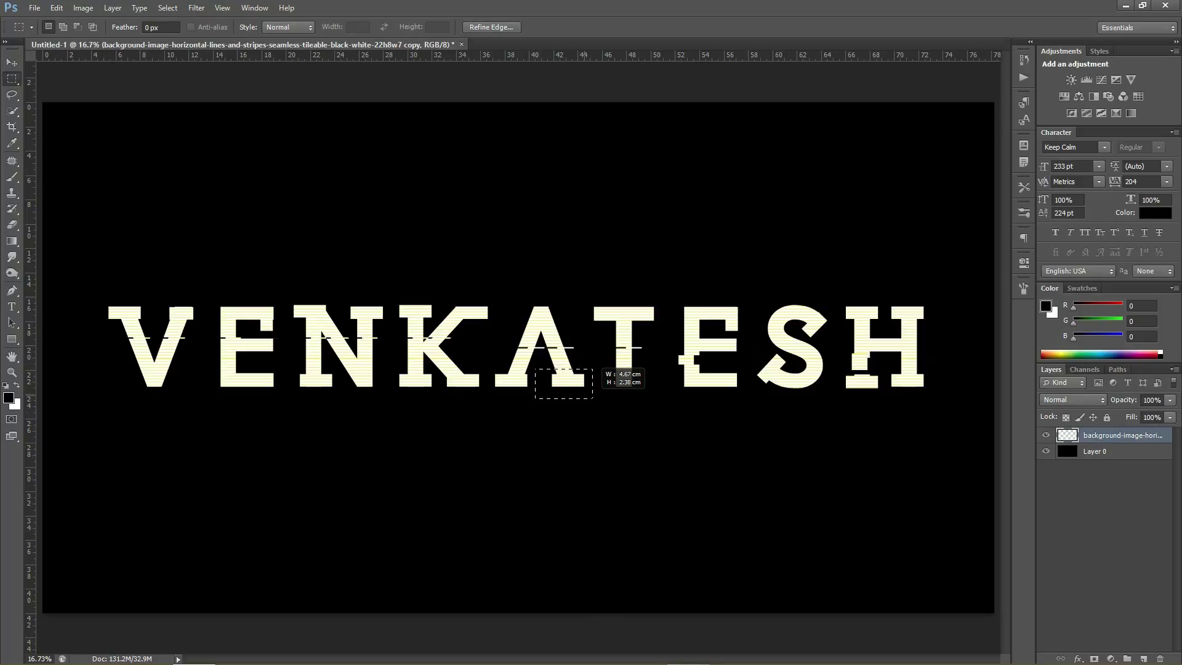
pyautogui.press('v')
pyautogui.press('m')
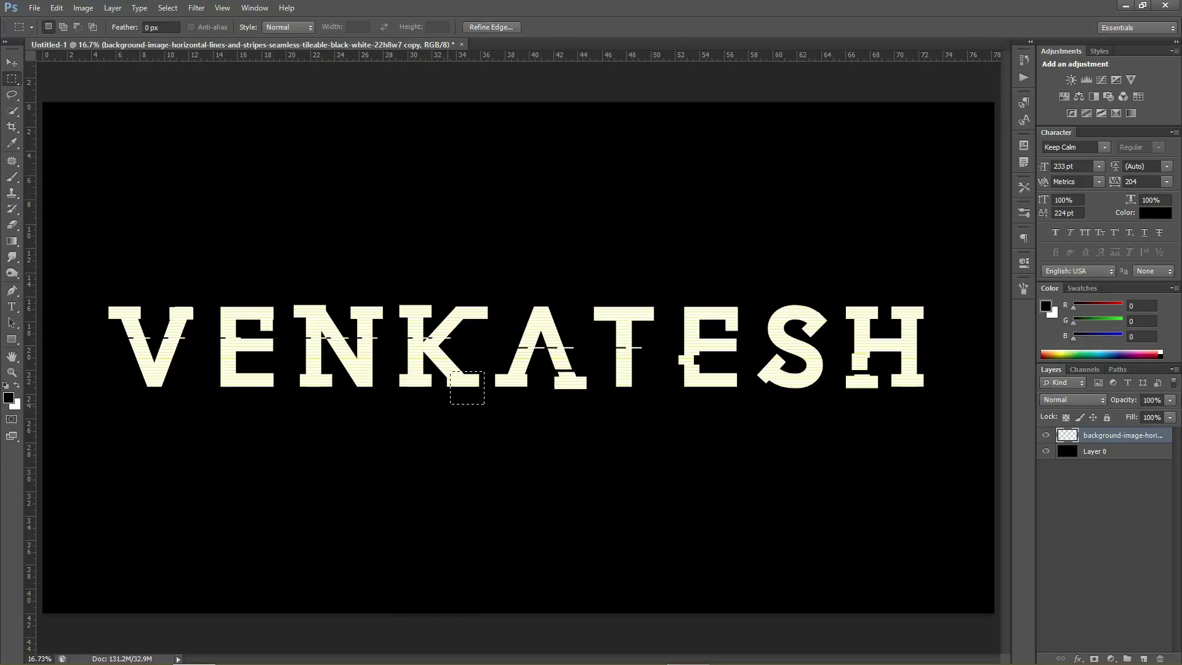
pyautogui.press('v')
pyautogui.moveTo(463, 393); pyautogui.dragTo(463, 380)
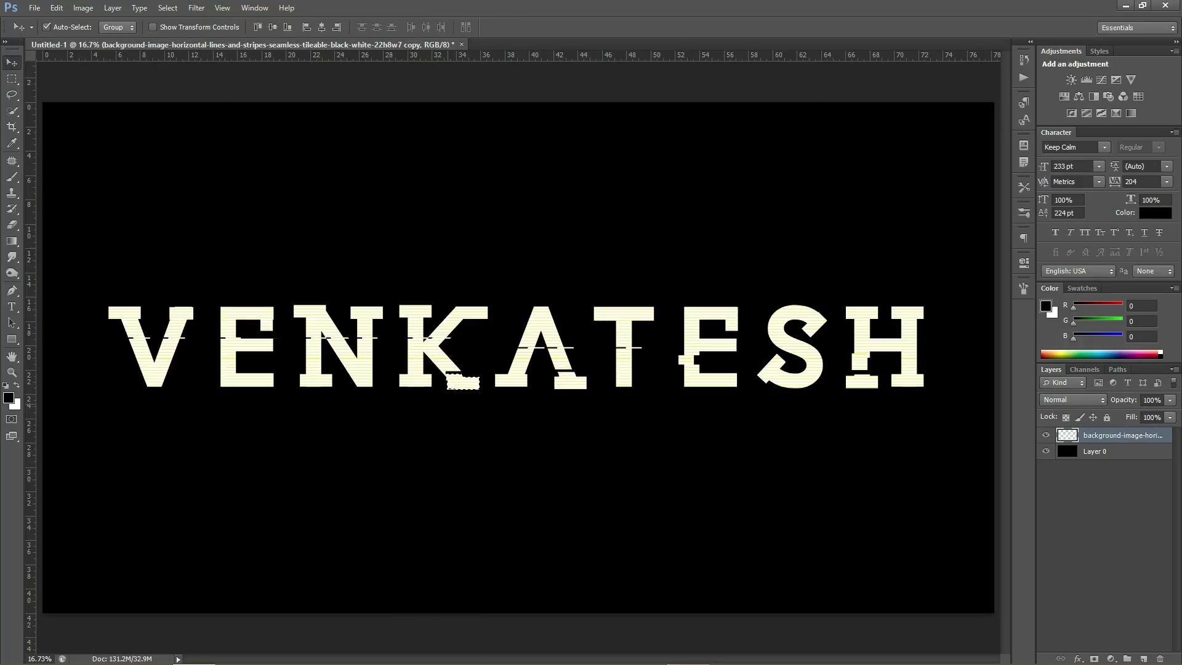
pyautogui.press('m')
pyautogui.moveTo(285, 369); pyautogui.dragTo(211, 400)
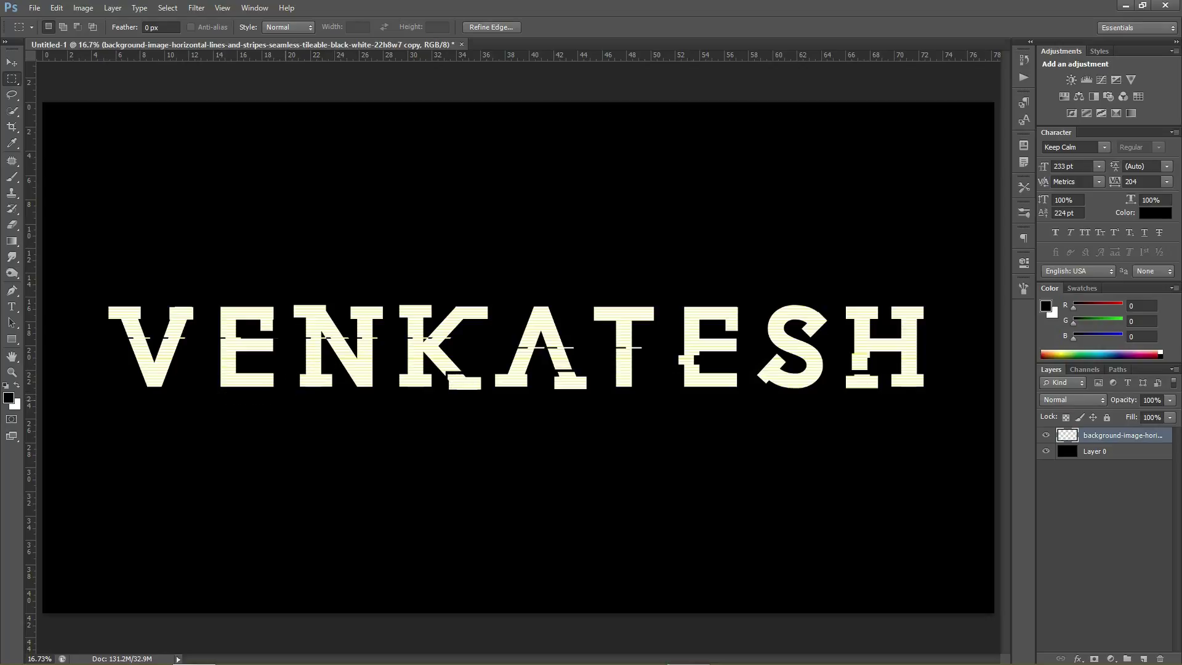
pyautogui.press('v')
pyautogui.hotkey('shift', 'Down')
pyautogui.hotkey('shift', 'Down')
pyautogui.hotkey('shift', 'Down')
# Nudge the V's right stroke up and to the right
pyautogui.press('m')
pyautogui.moveTo(206, 295)
pyautogui.mouseDown()
pyautogui.moveTo(214, 342)
pyautogui.moveTo(159, 428)
pyautogui.mouseUp()
pyautogui.press('v')
pyautogui.hotkey('shift', 'Up')
pyautogui.hotkey('shift', 'Up')
pyautogui.hotkey('shift', 'Right')
pyautogui.hotkey('shift', 'Up')
# Shift the K's upper arm right and a piece at the K's top up
pyautogui.press('m')
pyautogui.moveTo(529, 319); pyautogui.dragTo(444, 290)
pyautogui.press('v')
pyautogui.hotkey('shift', 'Right')
pyautogui.hotkey('shift', 'Right')
pyautogui.hotkey('shift', 'Right')
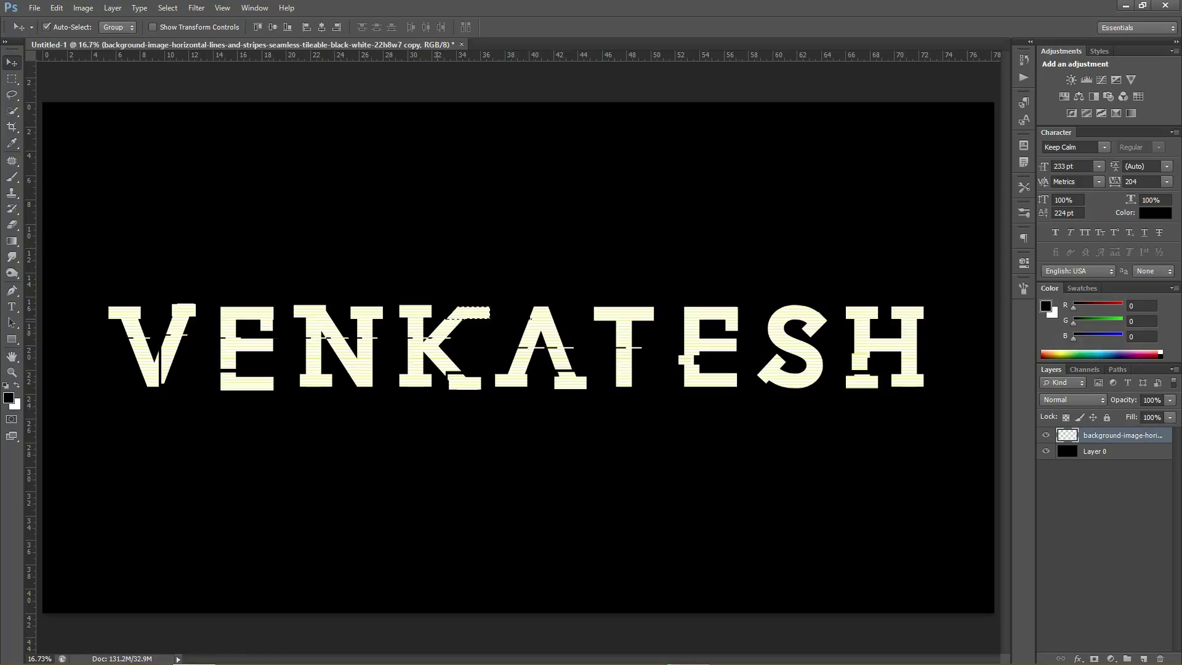
pyautogui.press('m')
pyautogui.moveTo(395, 298); pyautogui.dragTo(441, 316)
pyautogui.hotkey('shift', 'Up')
pyautogui.hotkey('shift', 'Up')
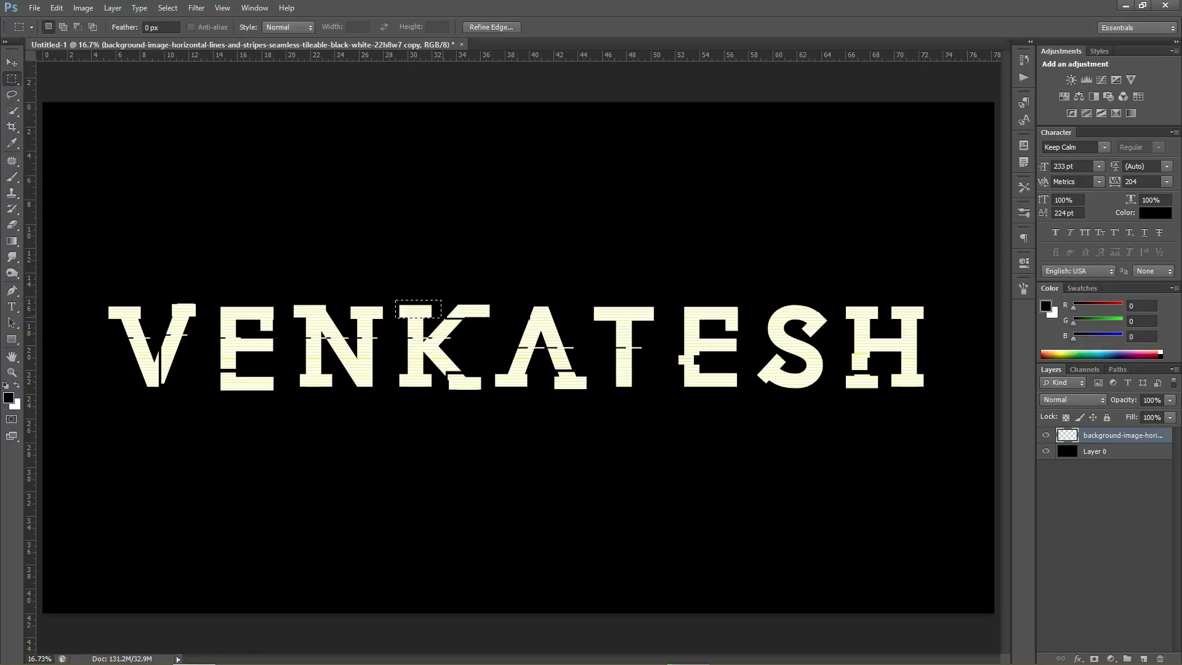
pyautogui.press('v')
pyautogui.hotkey('shift', 'Up')
pyautogui.hotkey('shift', 'Up')
pyautogui.hotkey('shift', 'Up')
# Offset a band across the T and E, the upper S, and the H's top-right corner
pyautogui.press('m')
pyautogui.moveTo(586, 300); pyautogui.dragTo(748, 308)
pyautogui.press('v')
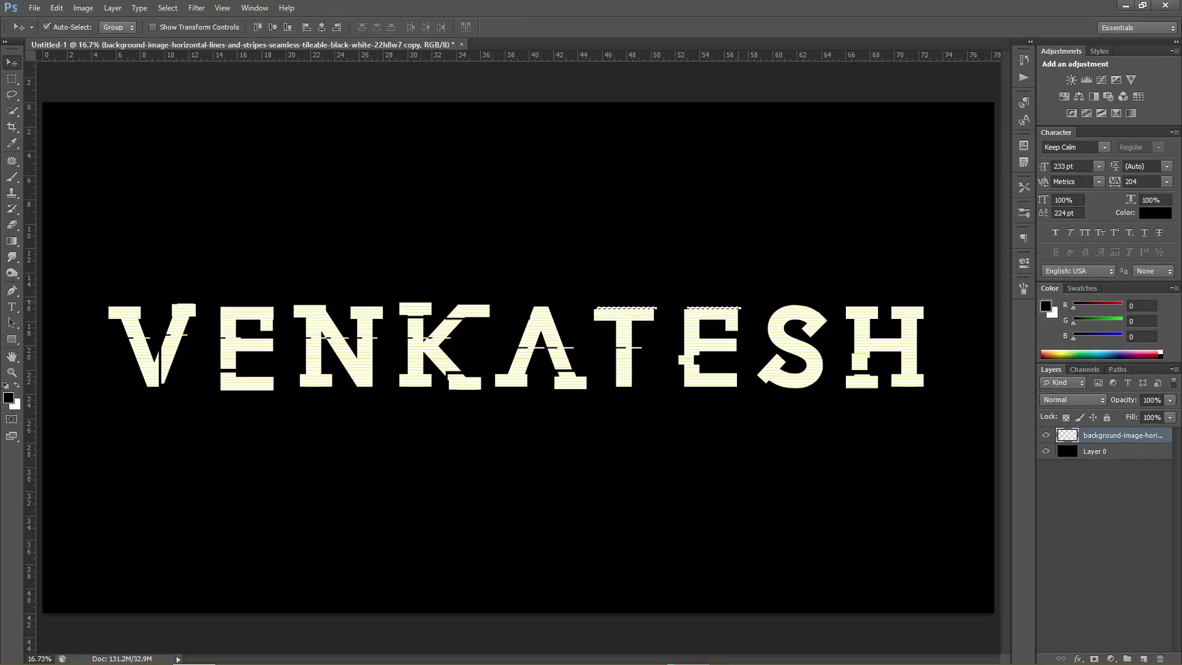
pyautogui.press('m')
pyautogui.moveTo(761, 289)
pyautogui.mouseDown()
pyautogui.moveTo(848, 342)
pyautogui.moveTo(849, 310)
pyautogui.mouseUp()
pyautogui.press('v')
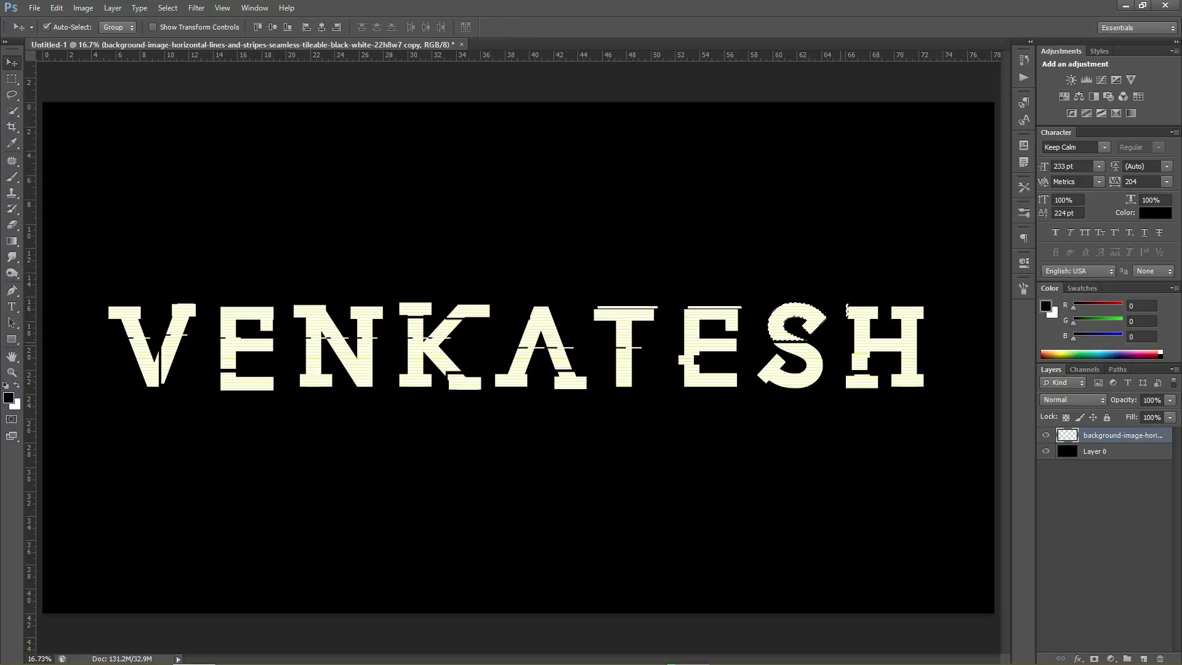
pyautogui.moveTo(891, 304); pyautogui.dragTo(923, 317)
pyautogui.press('v')
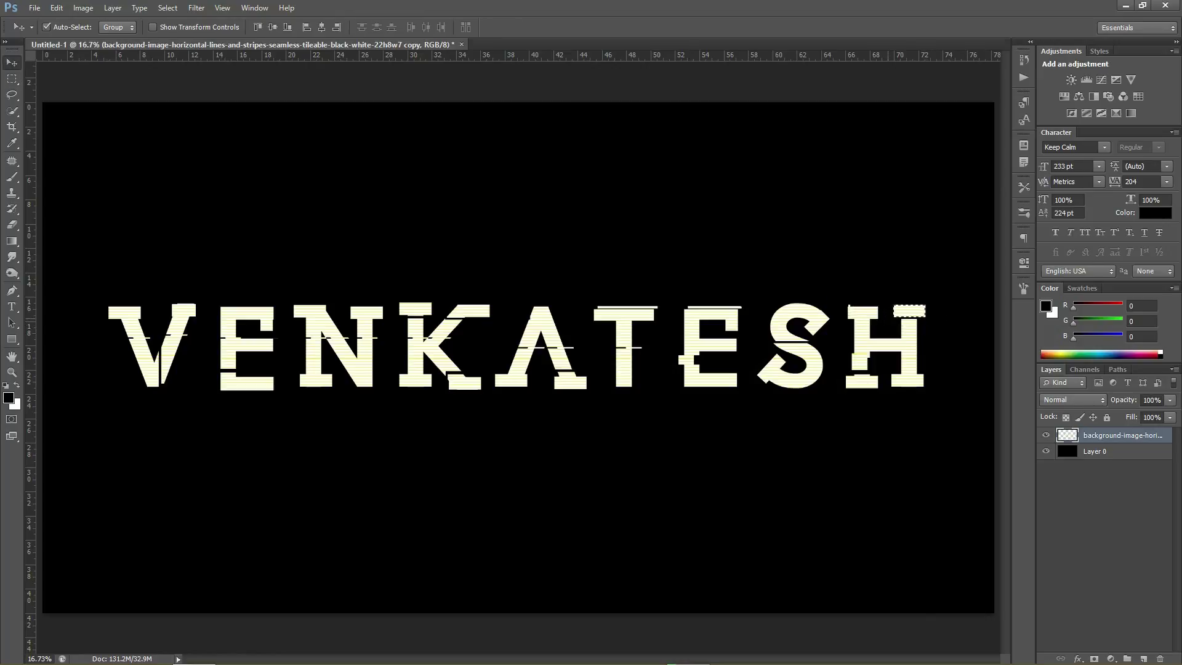
# Nudge the N's top-left piece, its bottom-left serif, and the E's top-left piece left
pyautogui.press('m')
pyautogui.moveTo(277, 294); pyautogui.dragTo(305, 328)
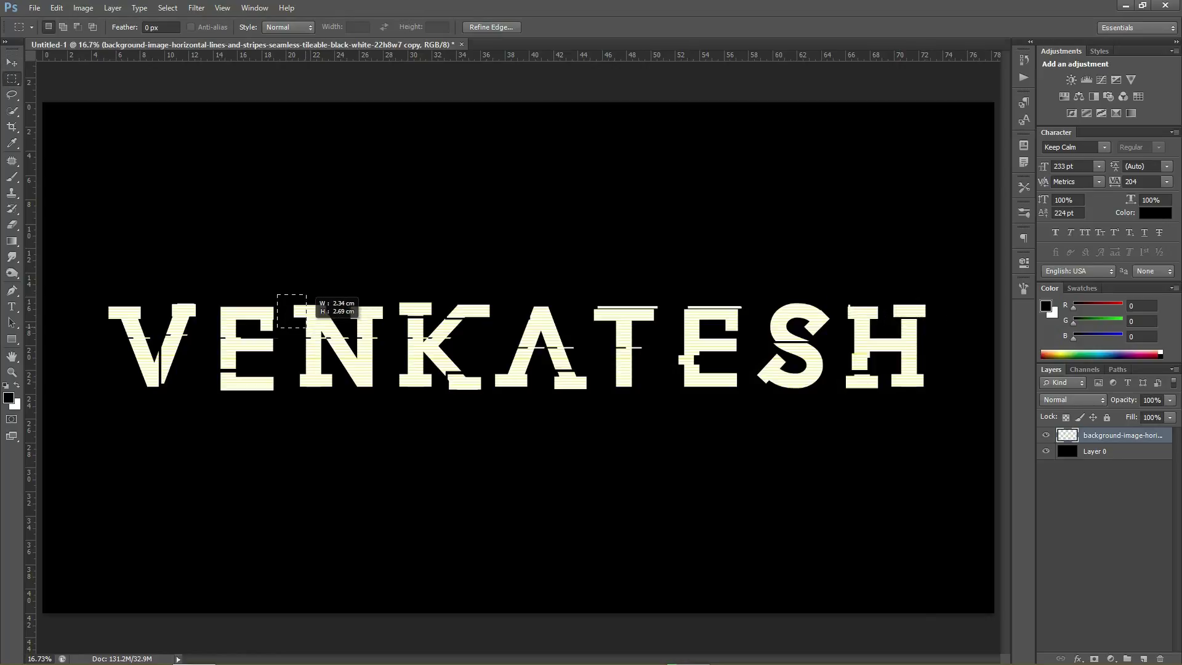
pyautogui.press('v')
pyautogui.hotkey('shift', 'Left')
pyautogui.press('m')
pyautogui.moveTo(299, 373); pyautogui.dragTo(332, 390)
pyautogui.press('v')
pyautogui.hotkey('shift', 'Left')
pyautogui.press('m')
pyautogui.moveTo(220, 306); pyautogui.dragTo(273, 332)
pyautogui.press('v')
pyautogui.hotkey('shift', 'Left')
# Shift a thin strip spanning the whole word to the left
pyautogui.press('m')
pyautogui.moveTo(102, 337); pyautogui.dragTo(936, 337)
pyautogui.press('v')
pyautogui.hotkey('shift', 'Left')
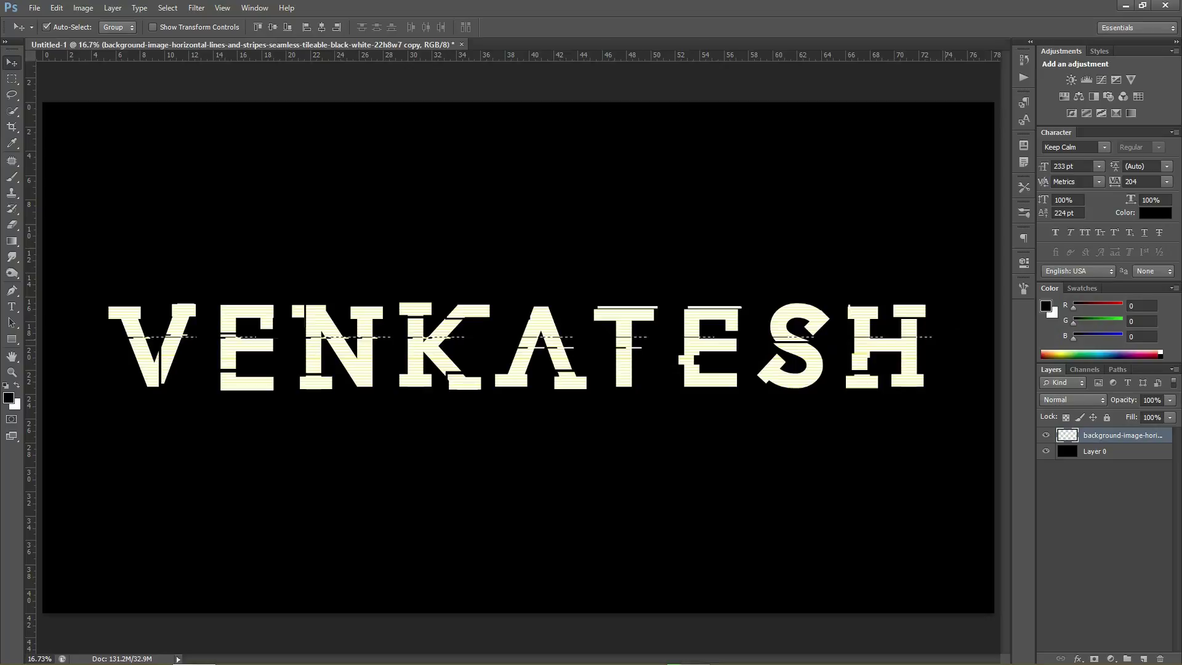
# Shift two more thin full-width strips left through the word
pyautogui.press('m')
pyautogui.moveTo(127, 351); pyautogui.dragTo(956, 354)
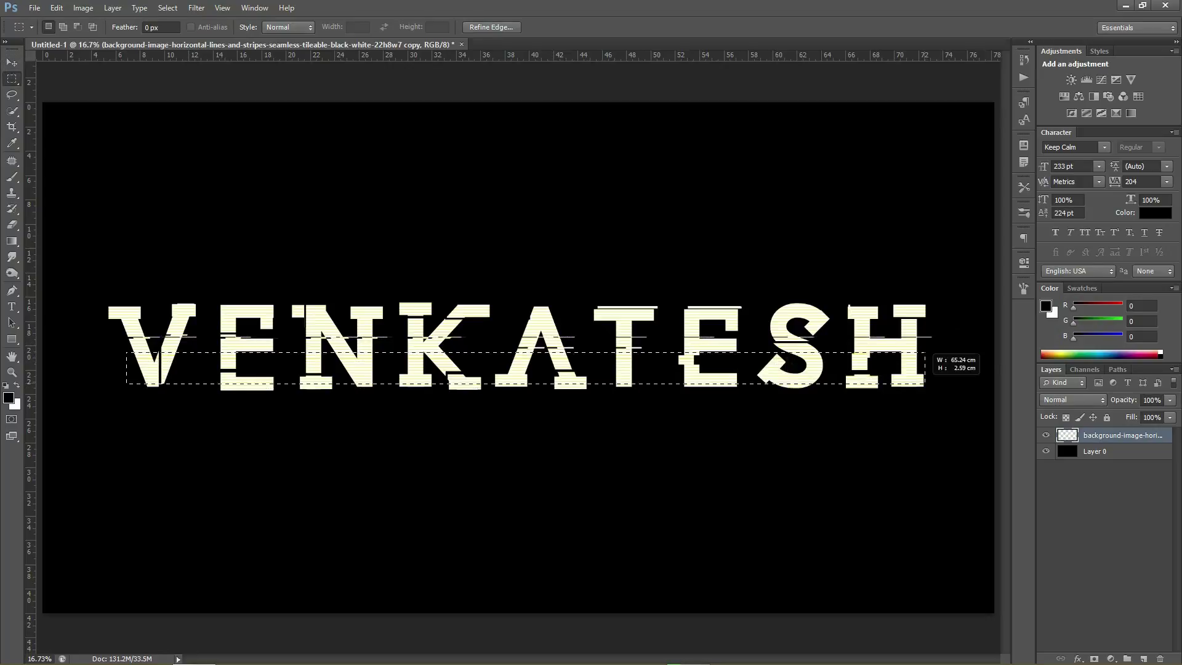
pyautogui.press('v')
pyautogui.hotkey('shift', 'Left')
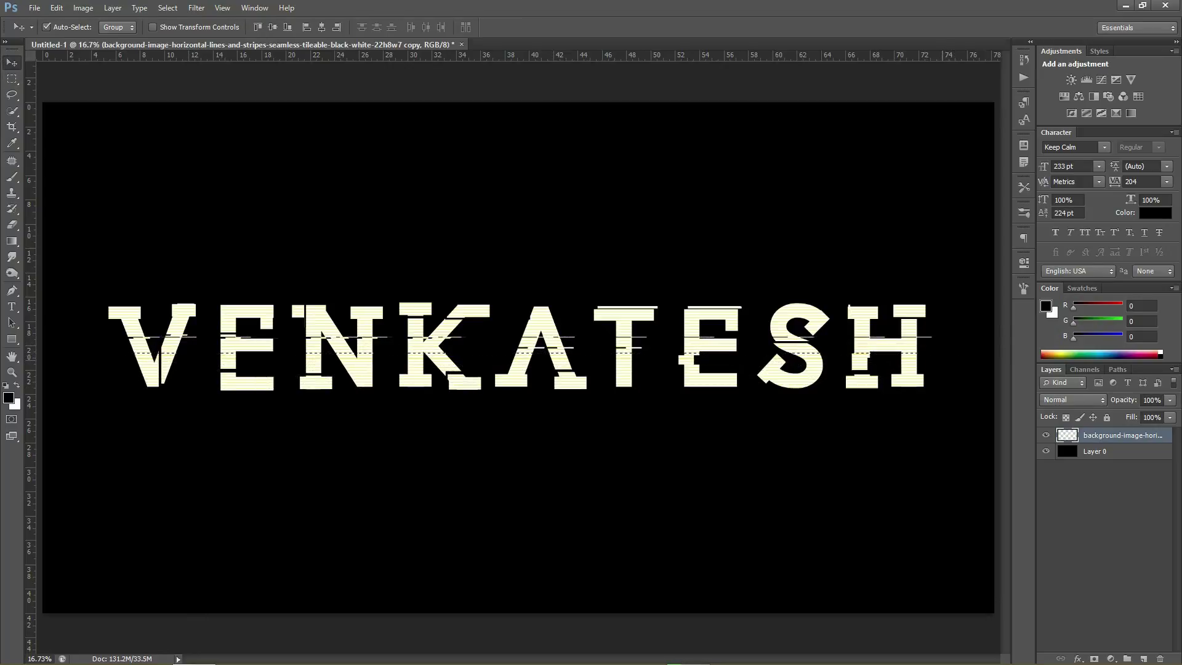
pyautogui.press('m')
pyautogui.moveTo(133, 363); pyautogui.dragTo(950, 369)
pyautogui.press('v')
pyautogui.hotkey('shift', 'Left')
pyautogui.hotkey('shift', 'Left')
pyautogui.hotkey('shift', 'Left')
# Move a thin E strip over onto the V and offset a strip across the second E
pyautogui.press('m')
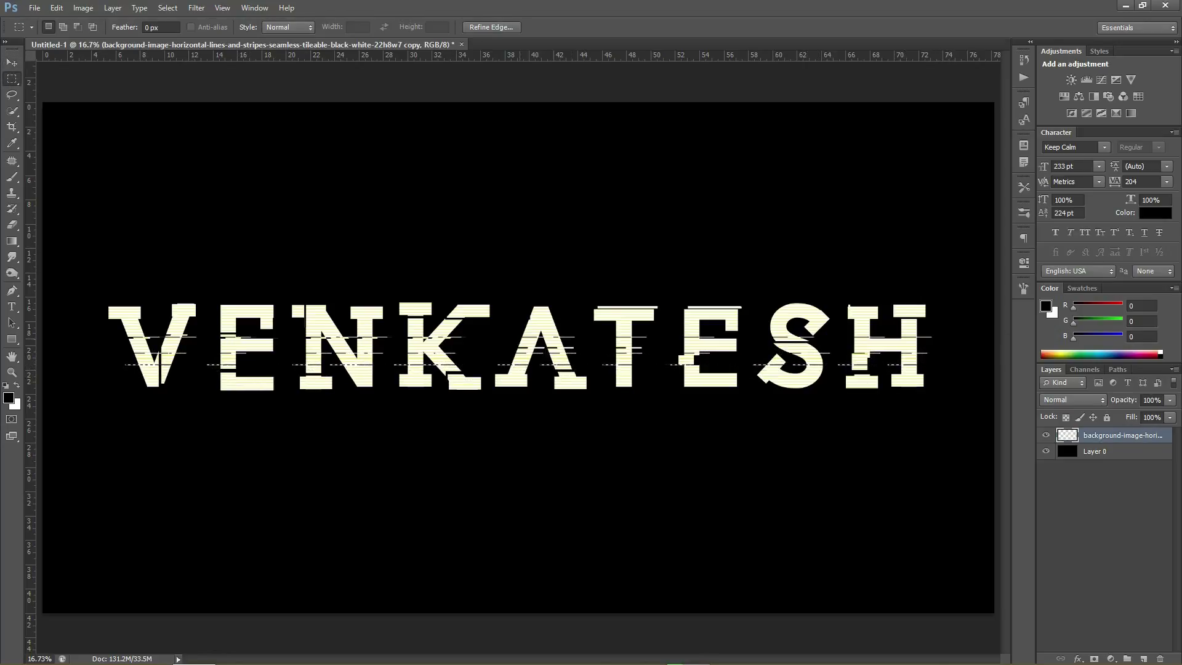
pyautogui.moveTo(405, 347); pyautogui.dragTo(472, 349)
pyautogui.moveTo(220, 345); pyautogui.dragTo(271, 347)
pyautogui.press('v')
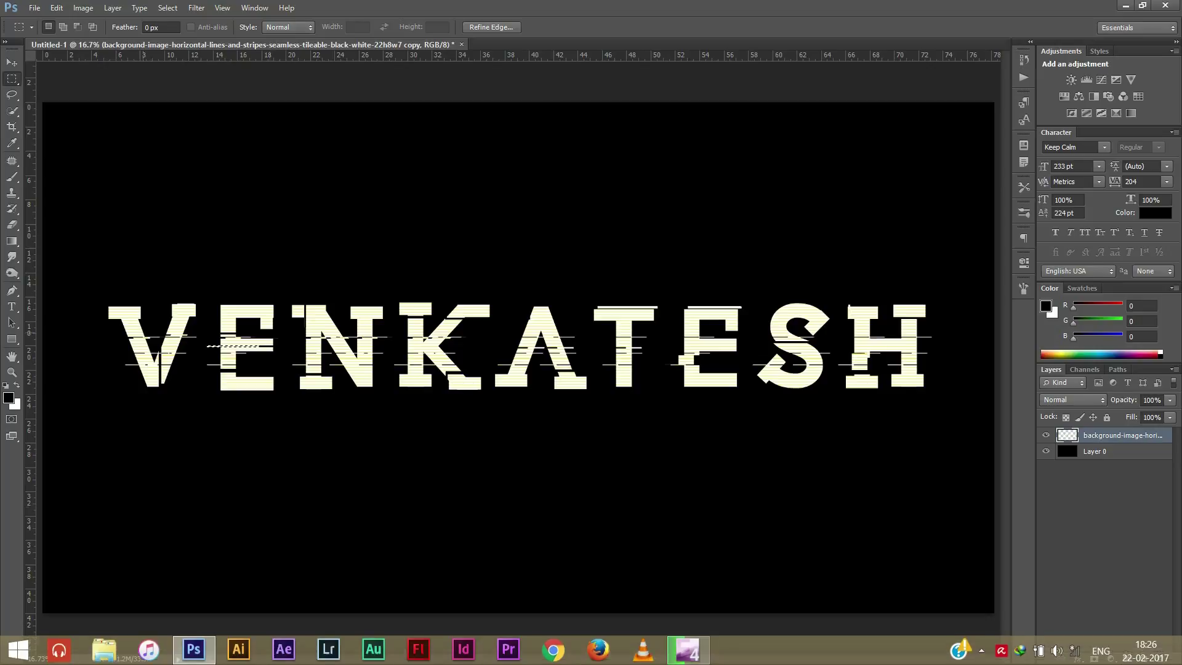
pyautogui.moveTo(240, 346); pyautogui.dragTo(162, 347)
pyautogui.press('m')
pyautogui.moveTo(681, 344); pyautogui.dragTo(766, 347)
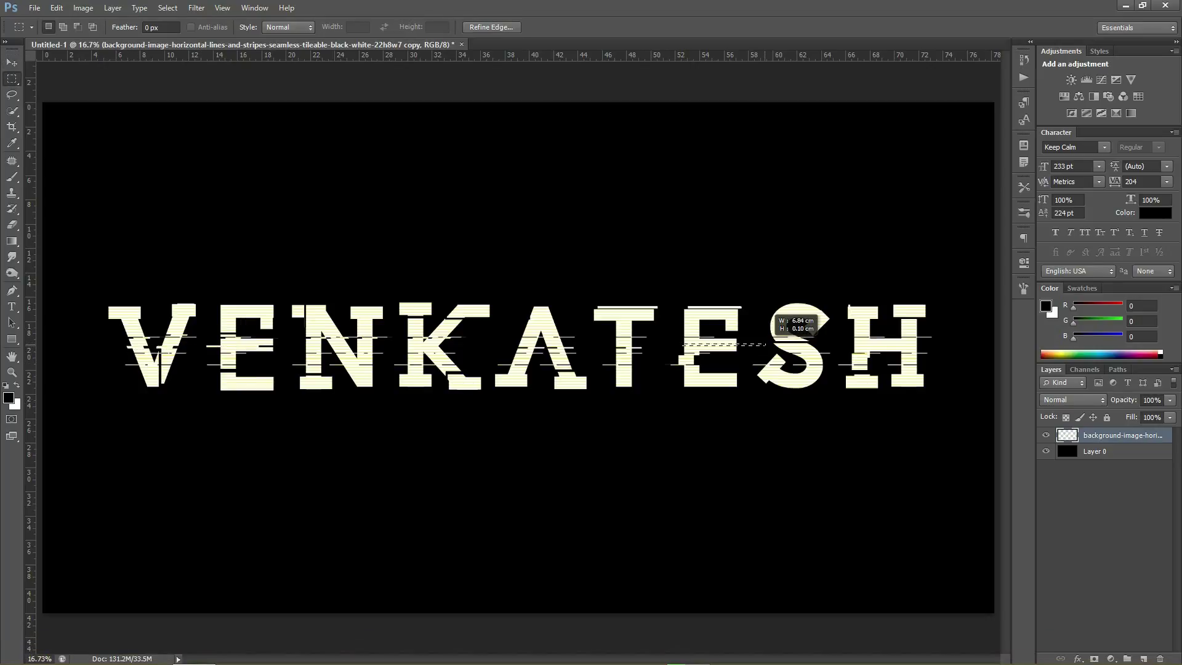
pyautogui.press('v')
# Apply a Radial Blur spin to a thin band across the whole word
pyautogui.press('m')
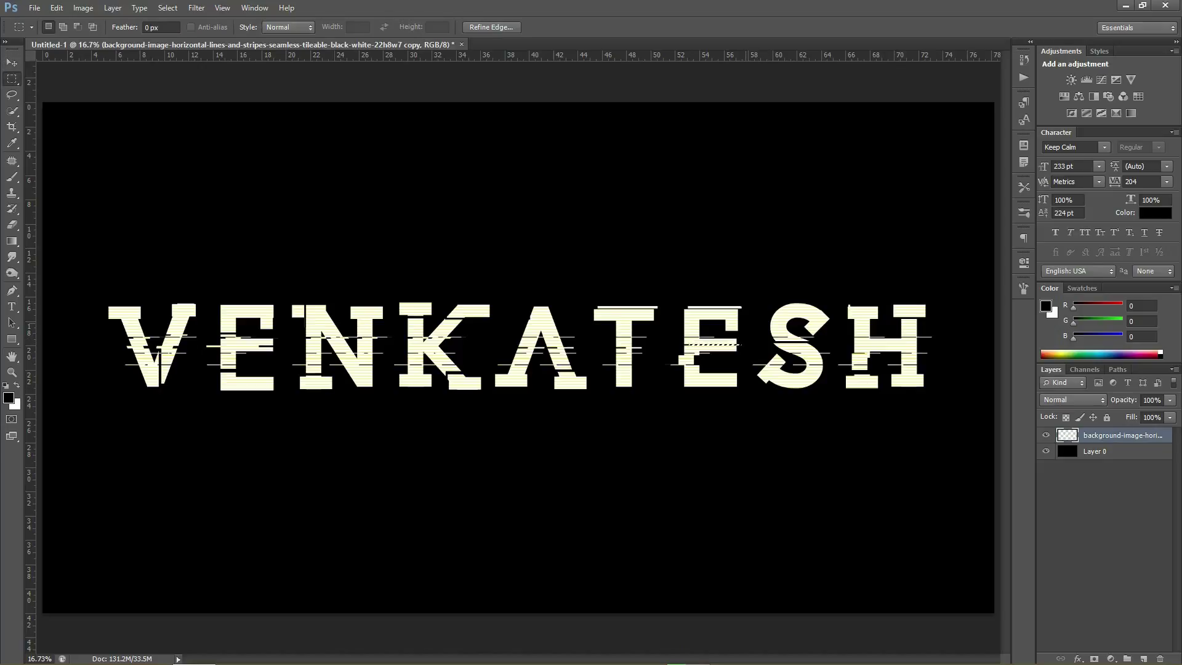
pyautogui.moveTo(123, 339); pyautogui.dragTo(944, 347)
pyautogui.click(196, 8)
pyautogui.click(418, 316)
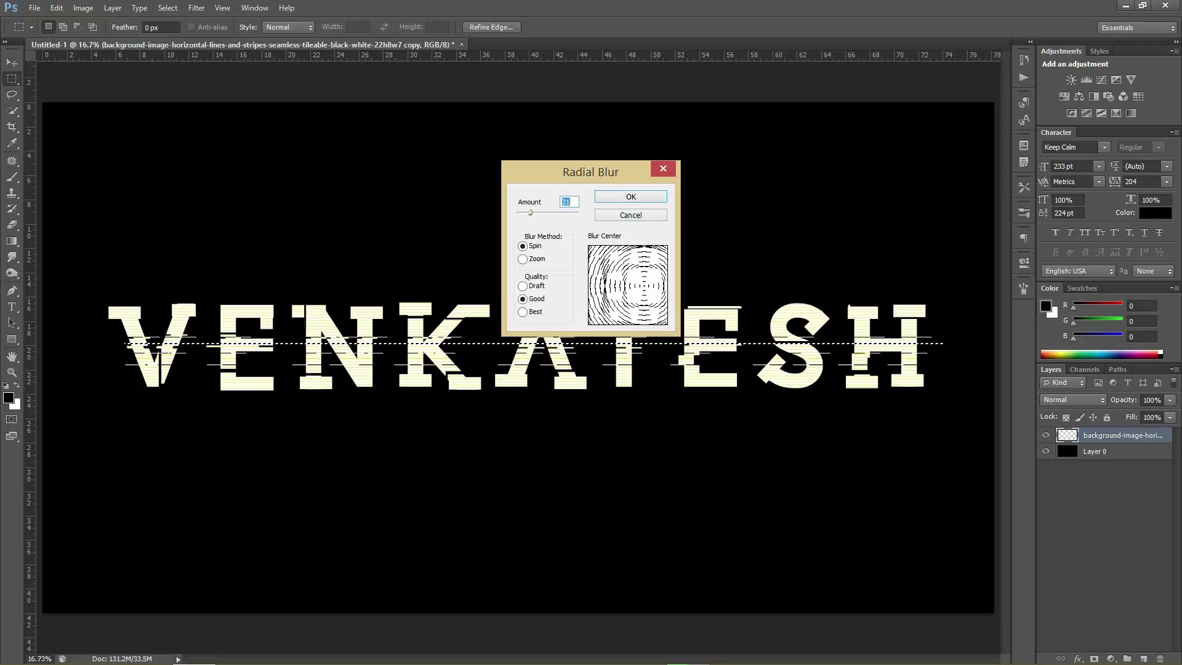
pyautogui.press('Return')
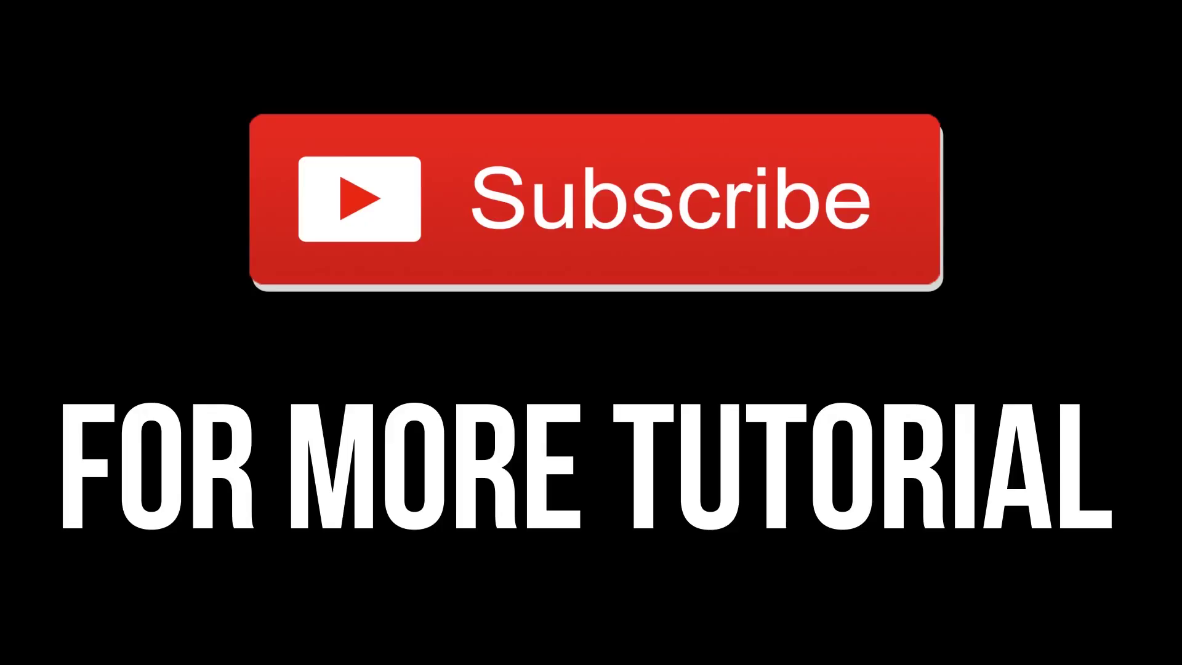